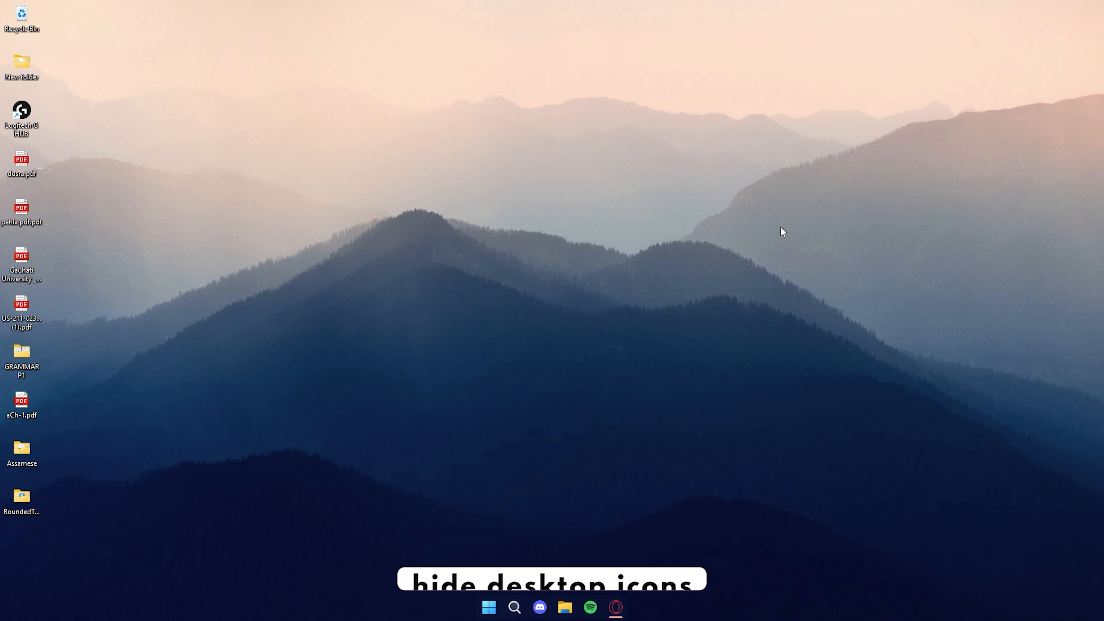
# - Hide all icons on the Windows desktop
pyautogui.rightClick(780, 226)
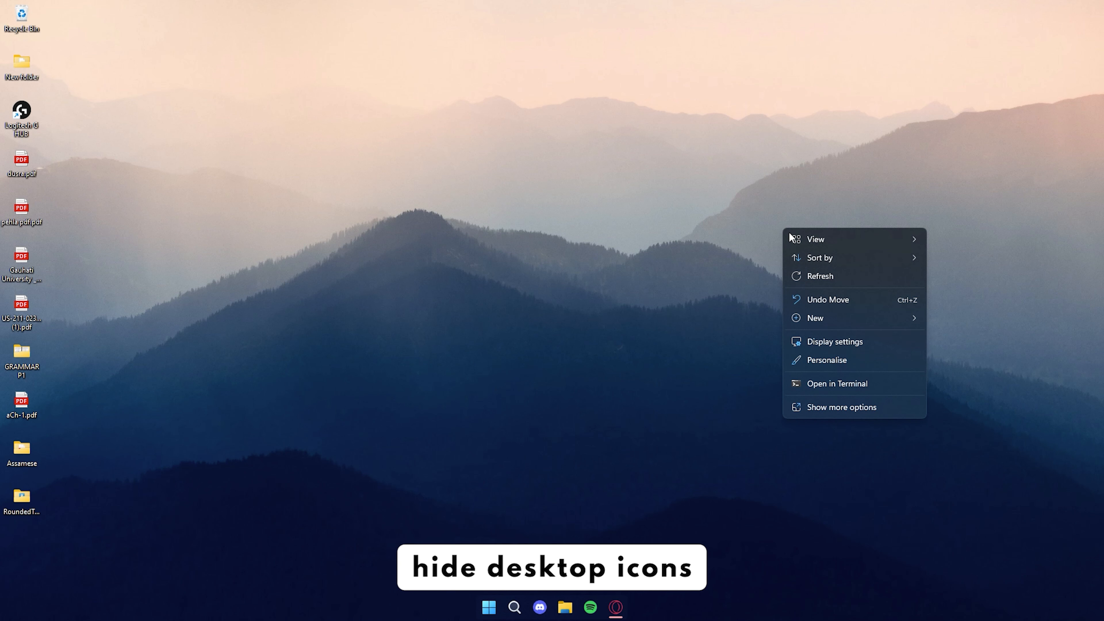
pyautogui.moveTo(802, 237)
pyautogui.click(978, 342)
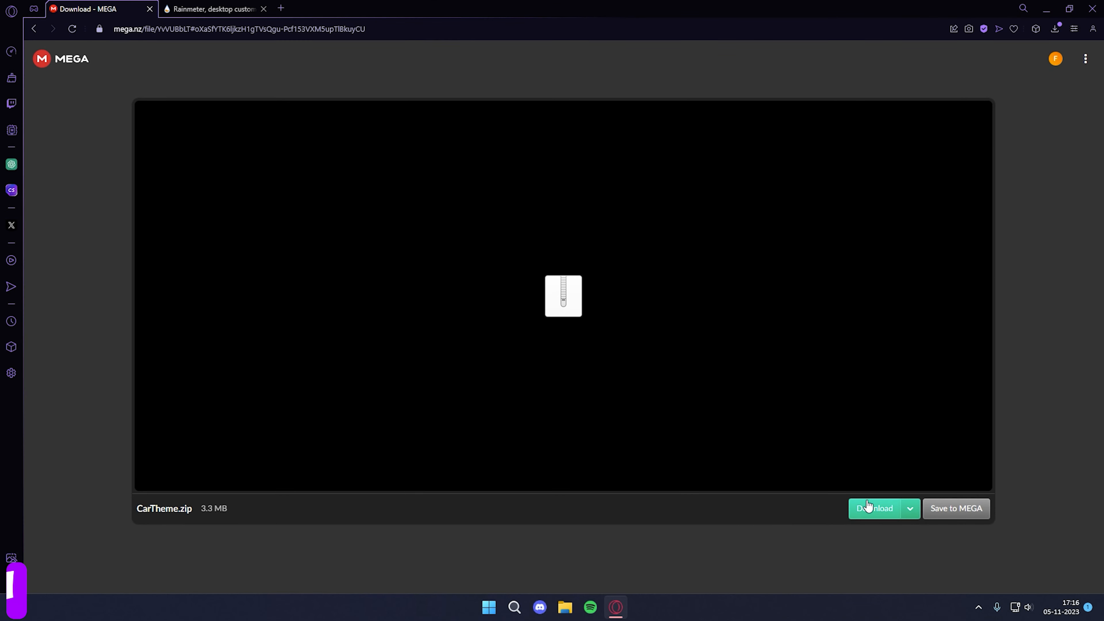
# - Download CarTheme.zip from the MEGA page and save the Rainmeter-4.5.18.exe installer from the Rainmeter website
pyautogui.click(875, 509)
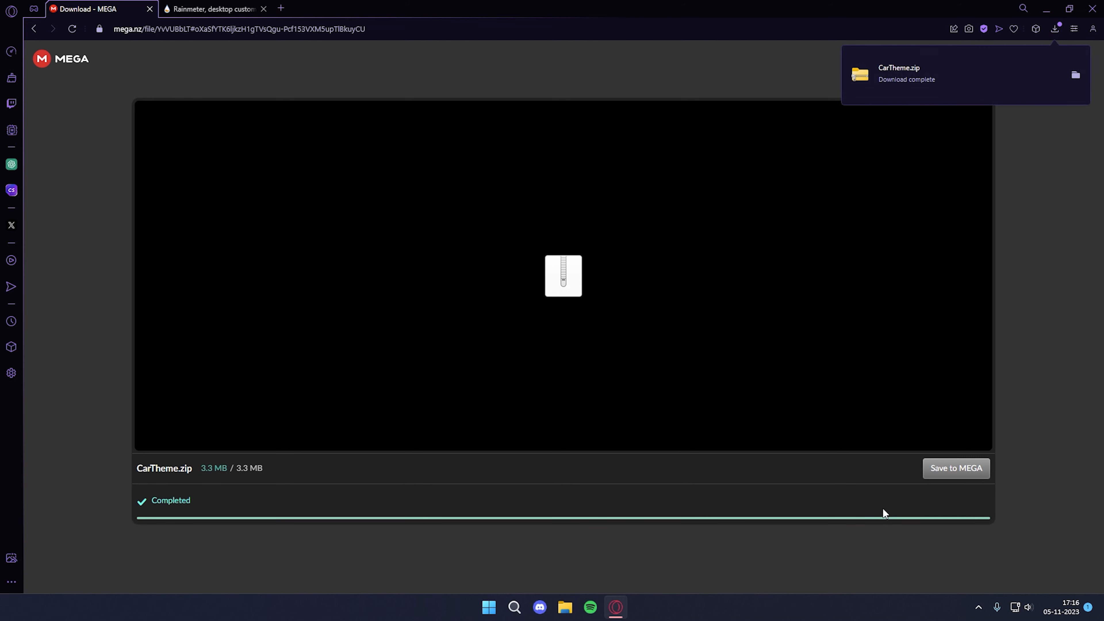
pyautogui.click(231, 6)
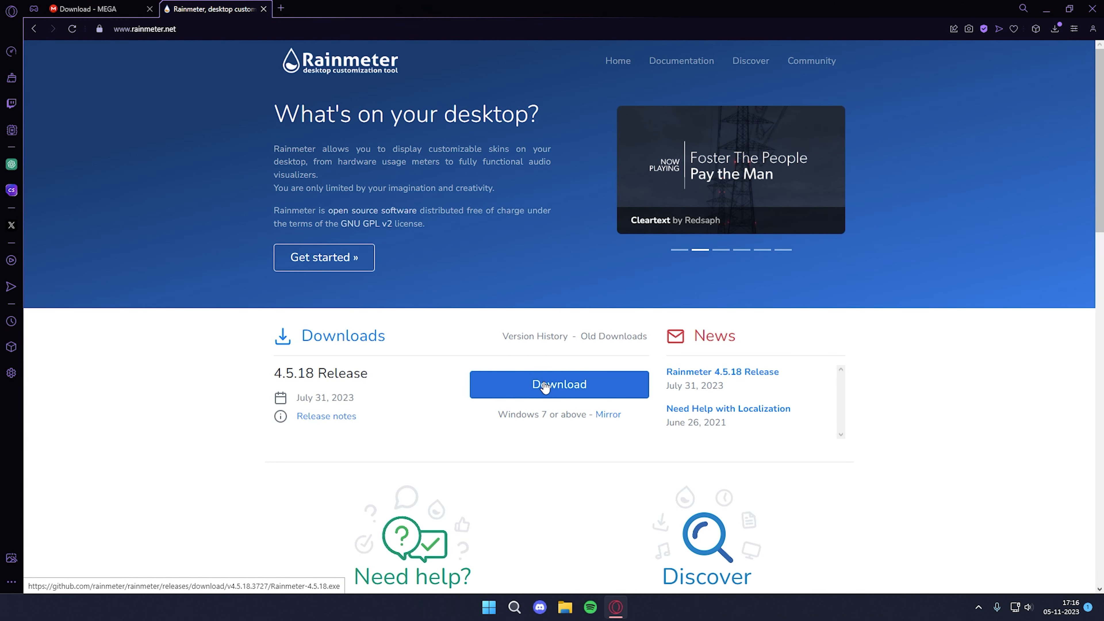
pyautogui.click(561, 387)
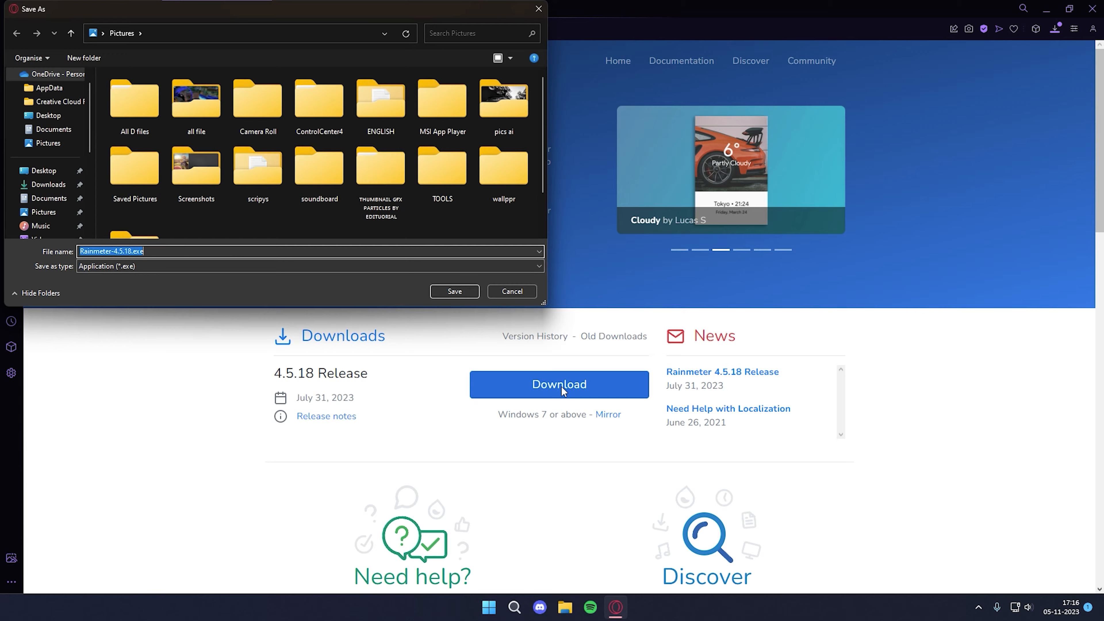
pyautogui.click(456, 288)
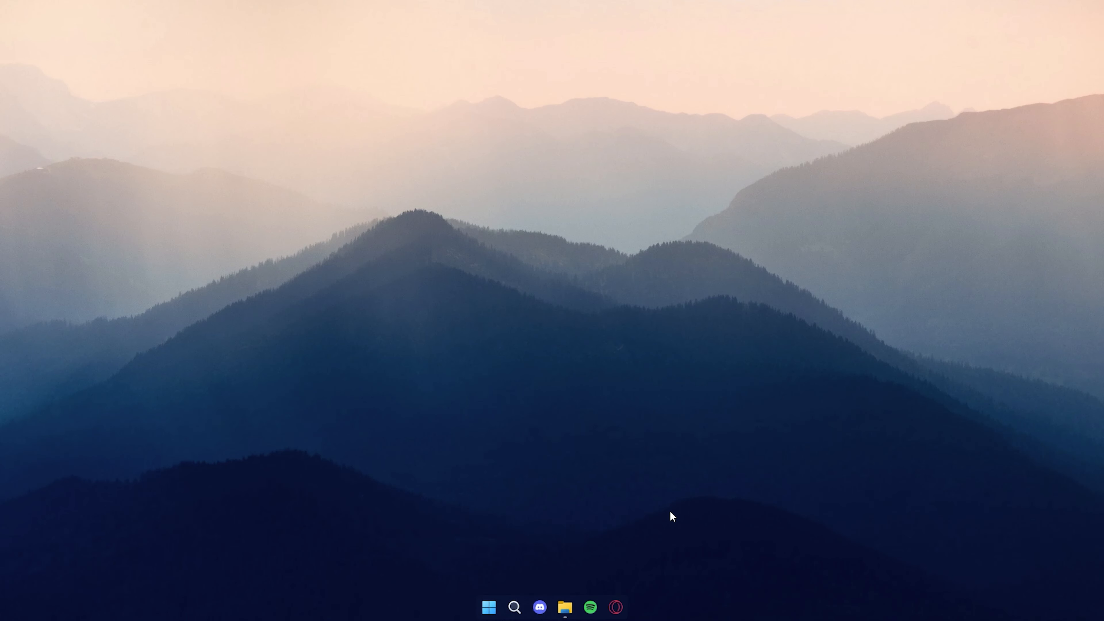
# - Install Rainmeter from the downloaded installer in the Video folder, with English as the language, and run it on finishing
pyautogui.click(565, 605)
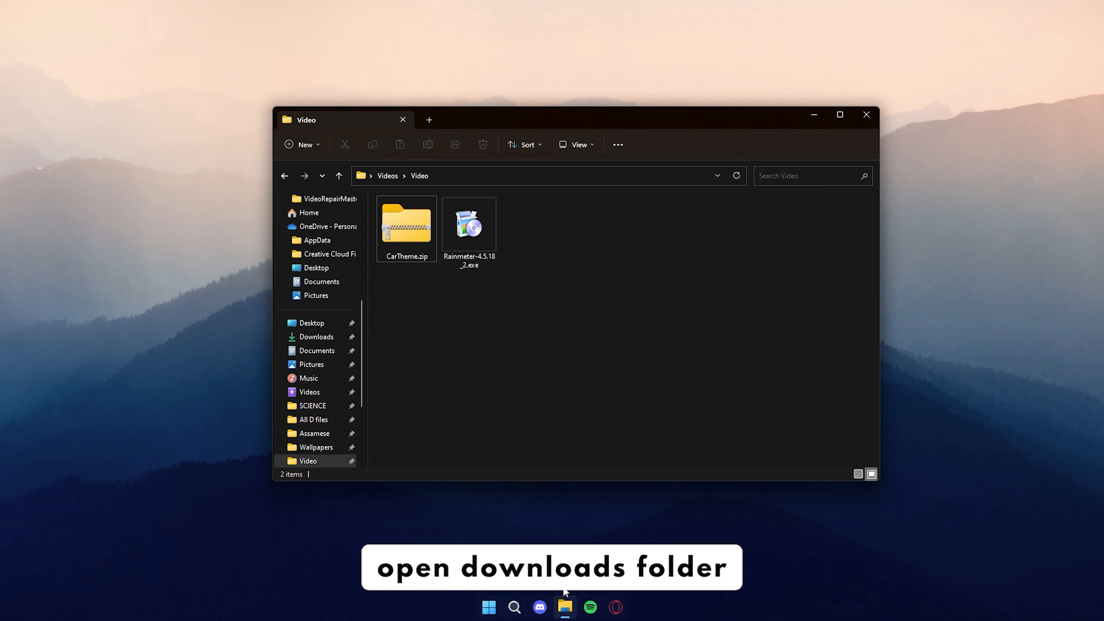
pyautogui.rightClick(481, 236)
pyautogui.click(510, 278)
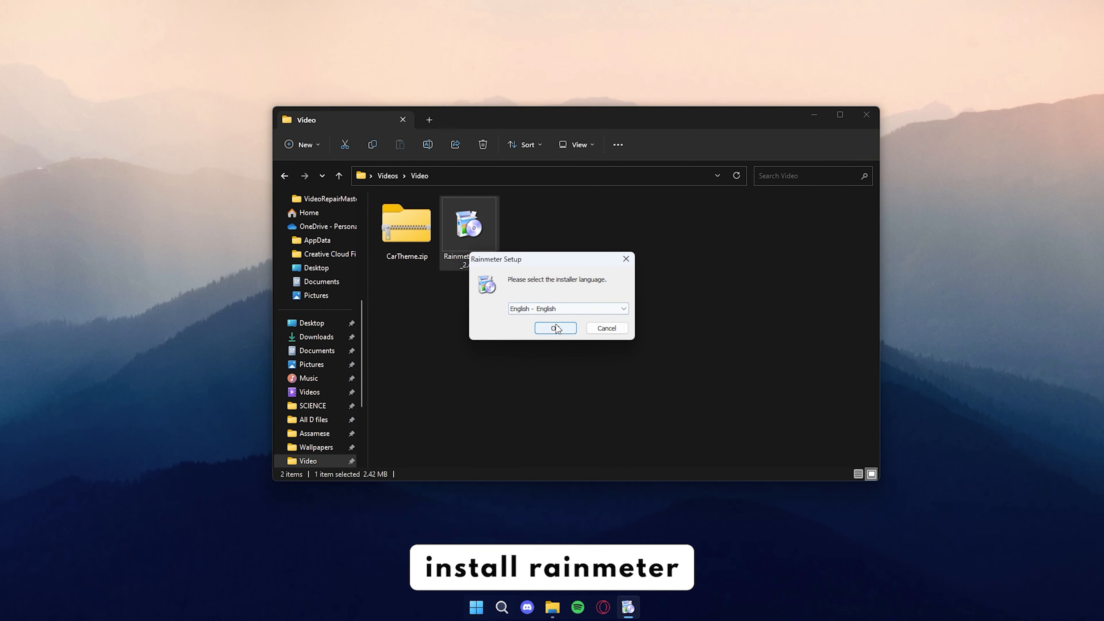
pyautogui.click(554, 327)
pyautogui.click(615, 394)
pyautogui.click(619, 396)
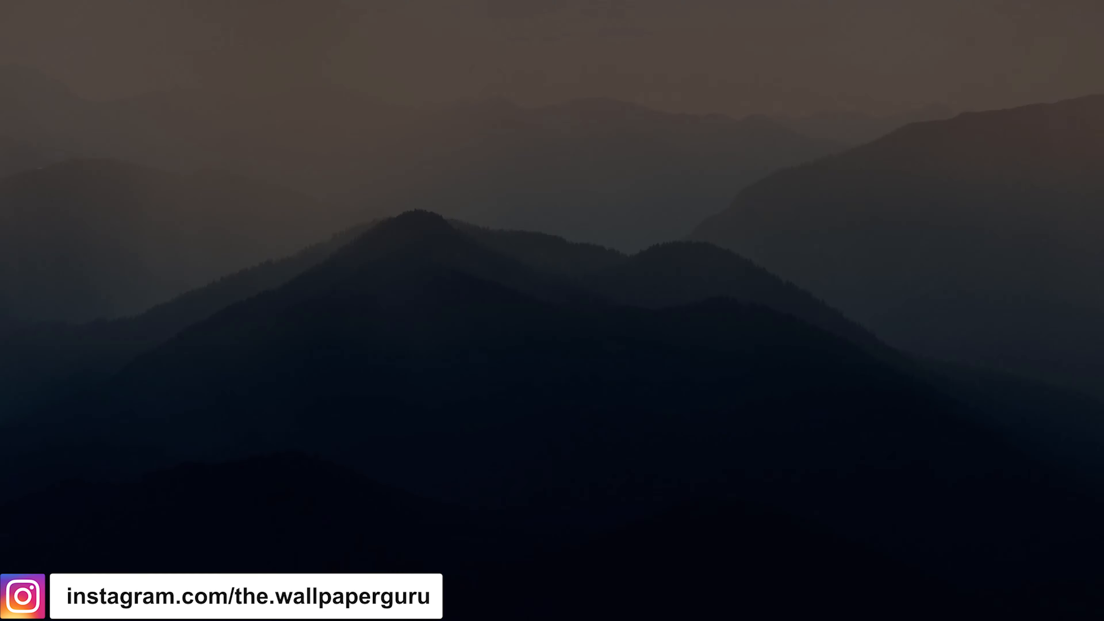
pyautogui.click(569, 399)
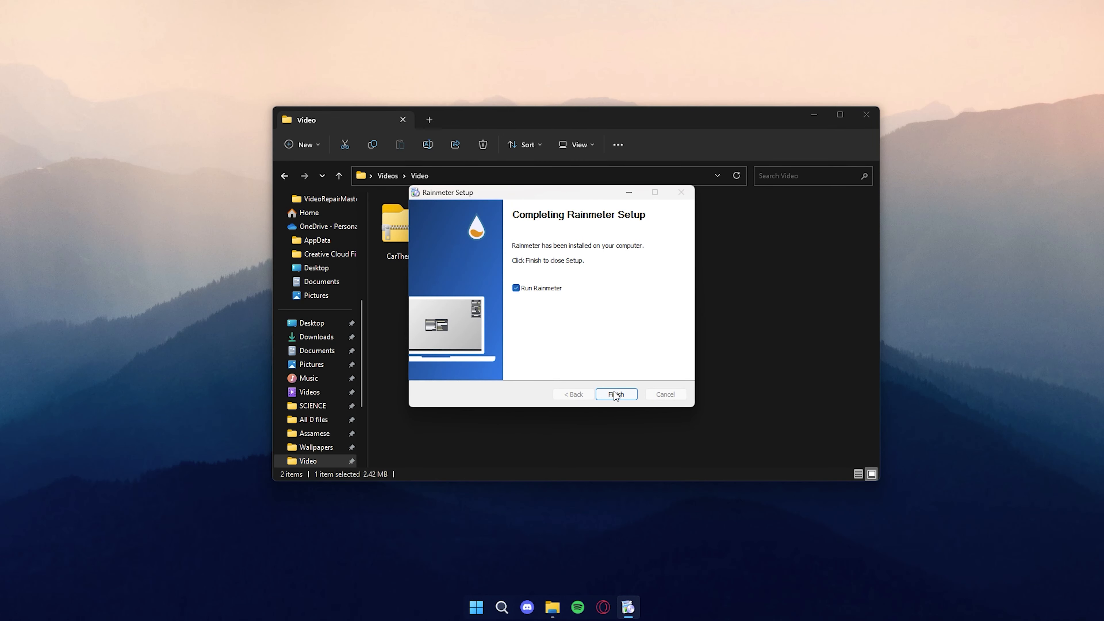
pyautogui.click(614, 392)
# - Unload the preloaded illustro skins from the desktop: Welcome, Disks, System and Clock
pyautogui.rightClick(594, 314)
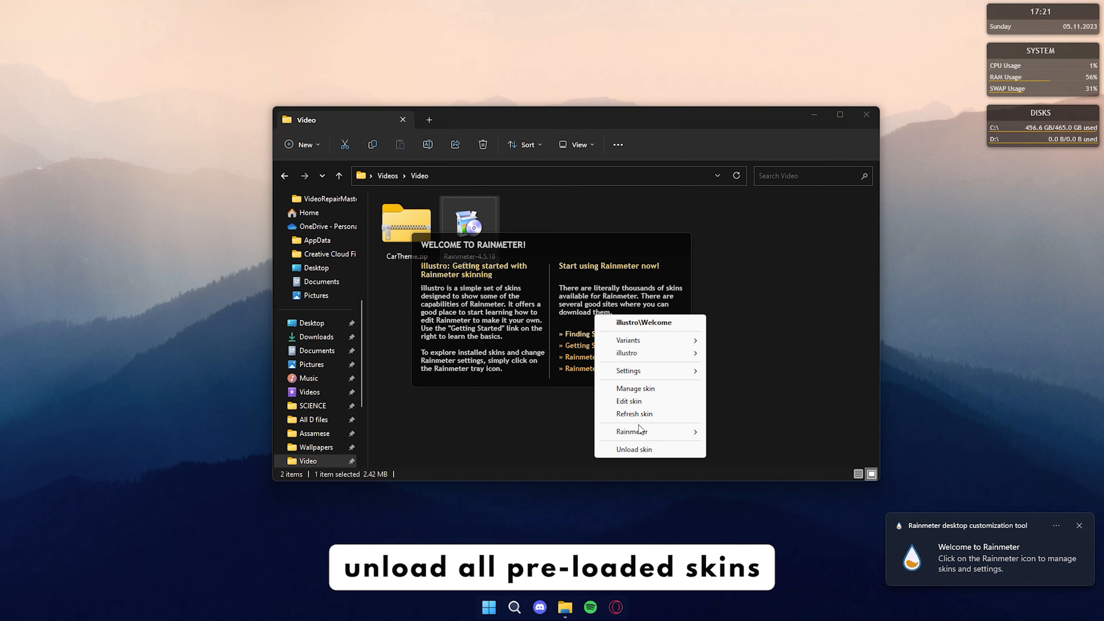
pyautogui.click(632, 449)
pyautogui.rightClick(995, 120)
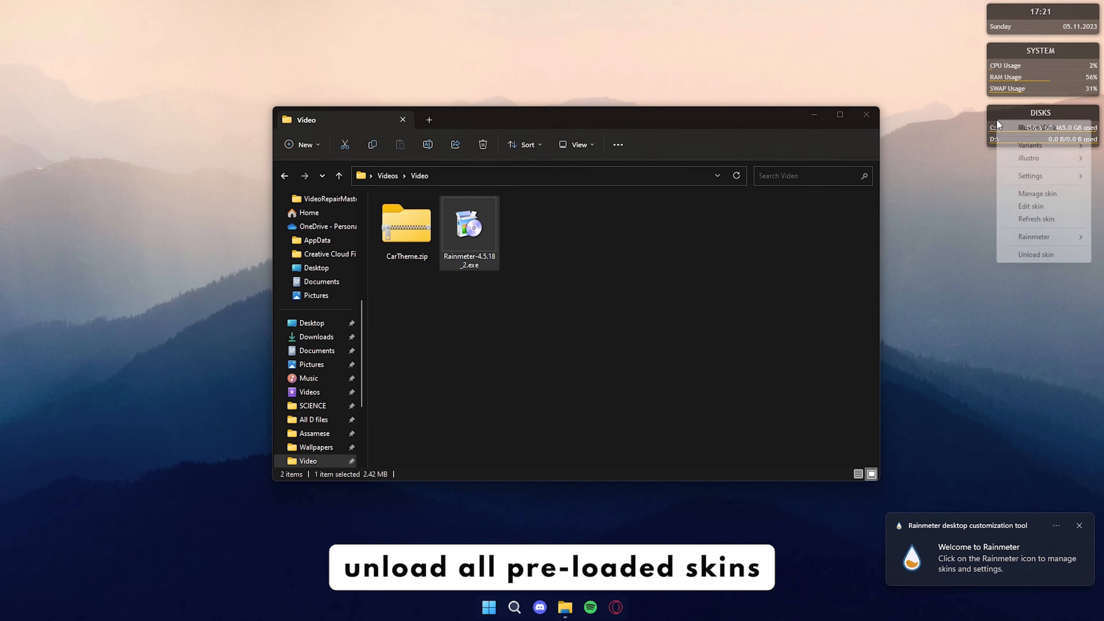
pyautogui.click(1025, 256)
pyautogui.rightClick(1036, 71)
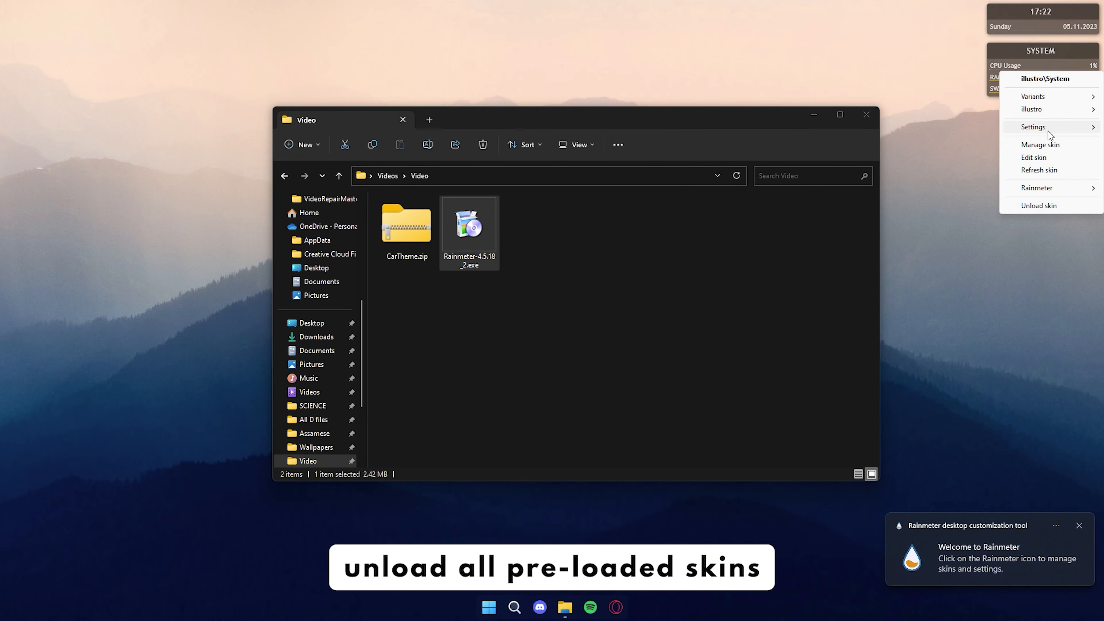
pyautogui.click(1061, 205)
pyautogui.rightClick(1043, 10)
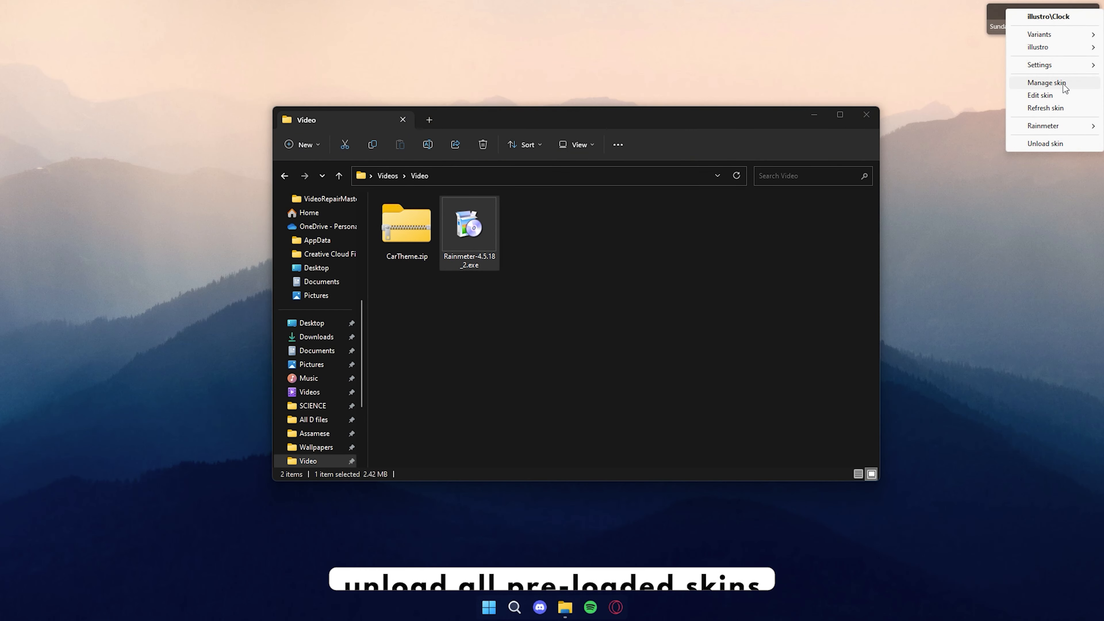
pyautogui.click(1071, 143)
# - Extract CarTheme.zip with WinRAR into its own CarTheme folder
pyautogui.click(401, 228)
pyautogui.rightClick(401, 228)
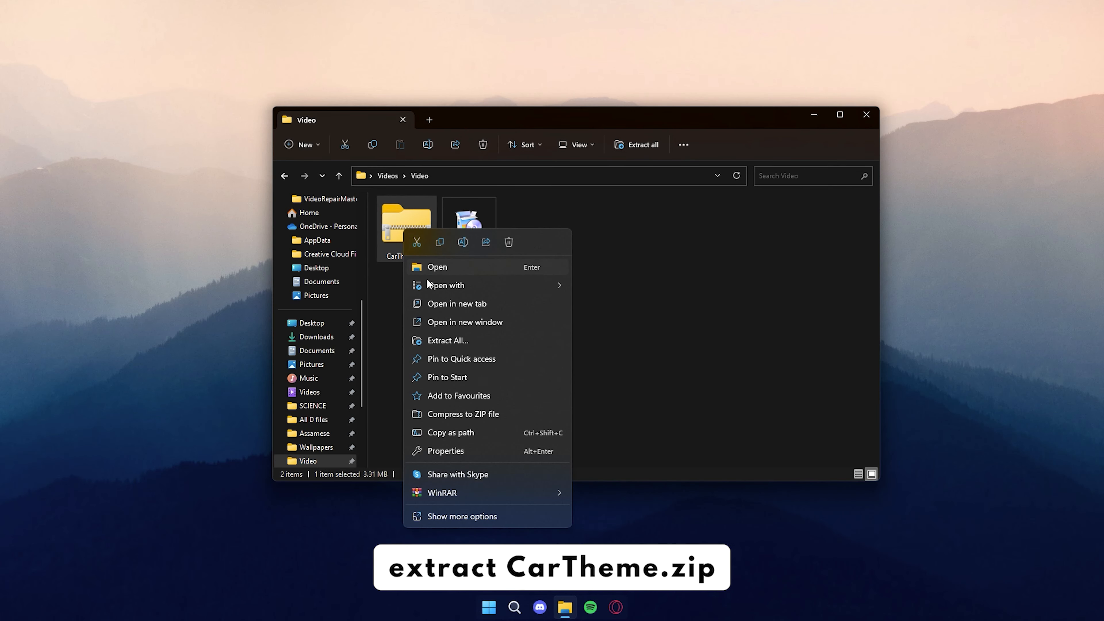
pyautogui.moveTo(452, 495)
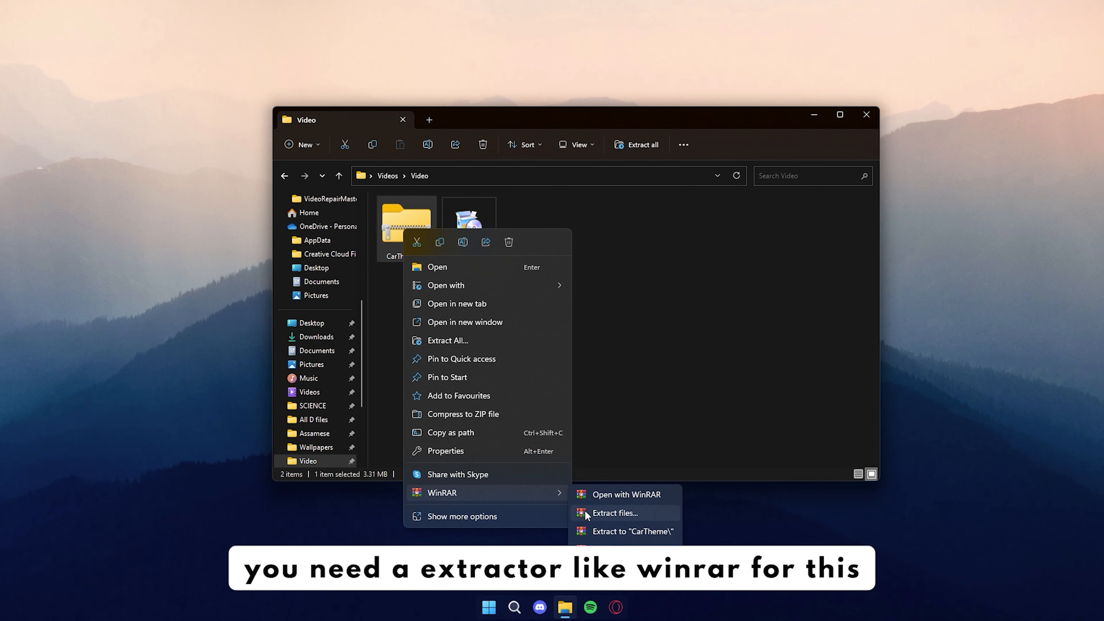
pyautogui.click(630, 531)
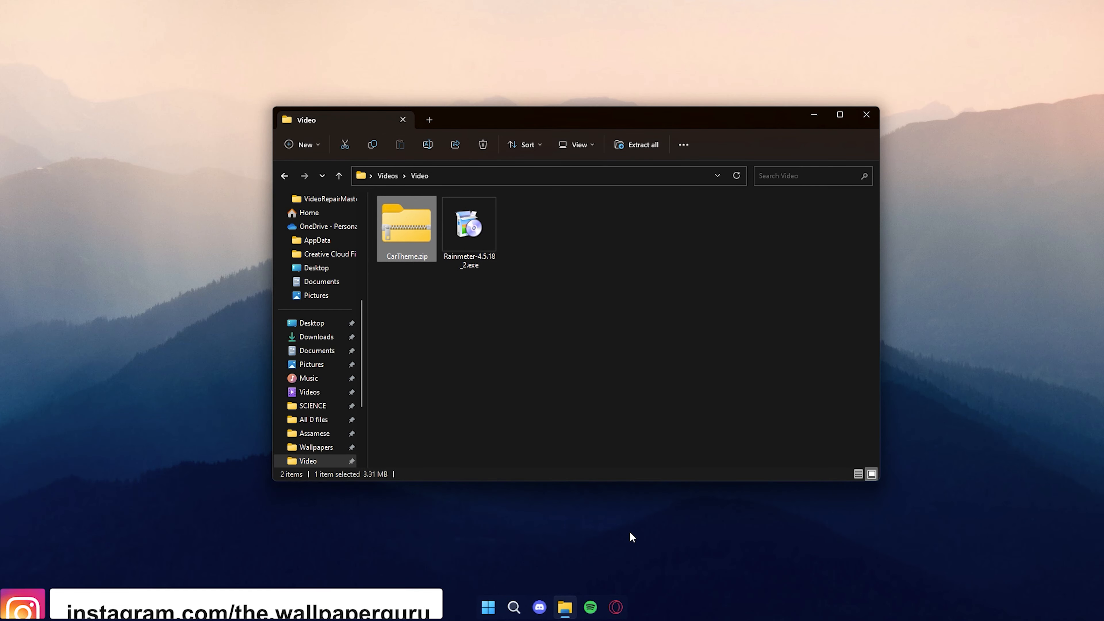
# - Set Wallpaper.jpg from the extracted CarTheme folder as the desktop background
pyautogui.rightClick(402, 234)
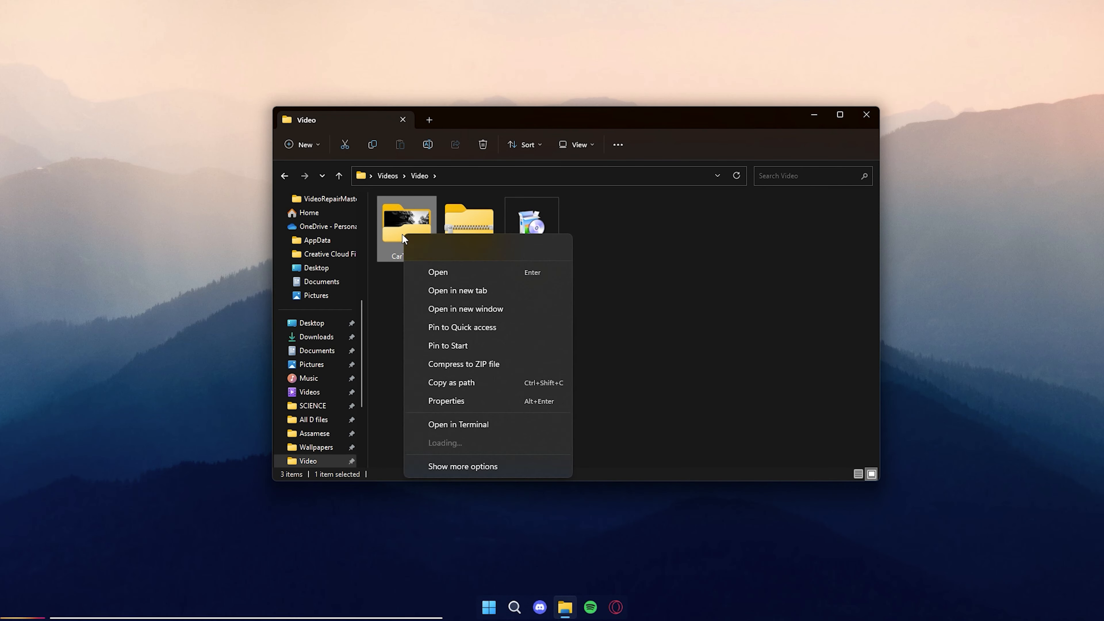
pyautogui.click(425, 265)
pyautogui.rightClick(467, 235)
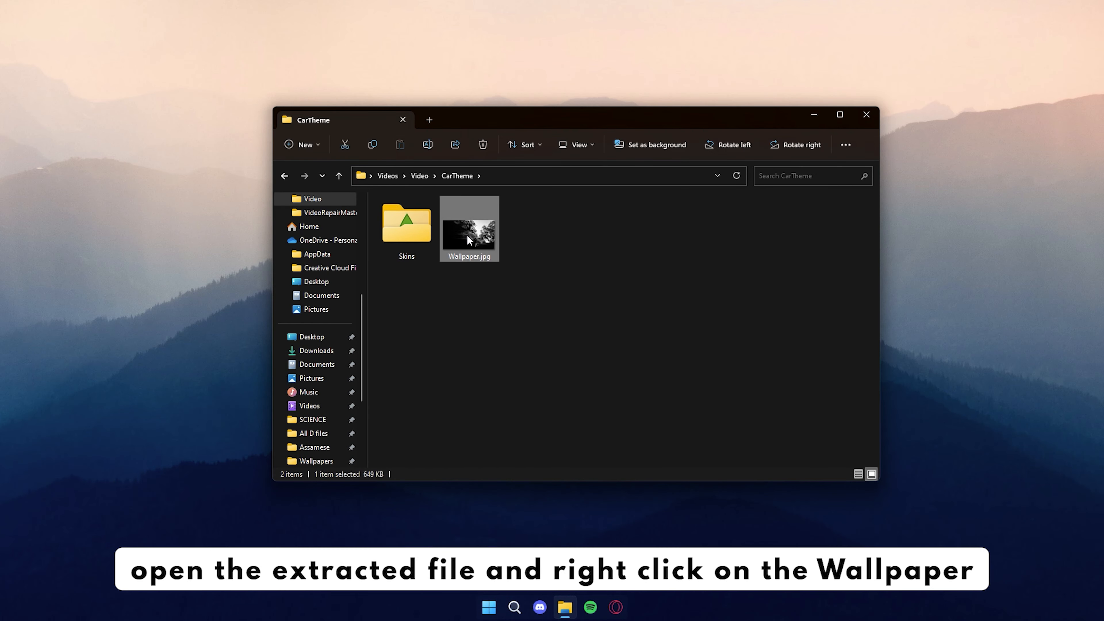
pyautogui.click(514, 315)
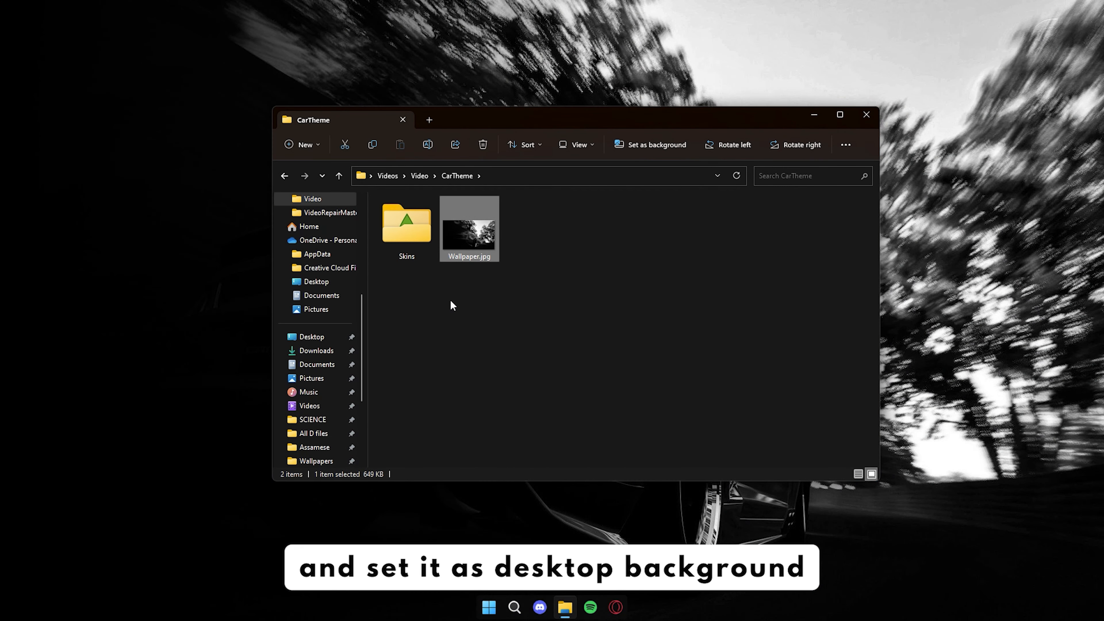
# - Install the Aemstel skin package from the Skins folder and apply its included layout
pyautogui.rightClick(416, 248)
pyautogui.click(426, 252)
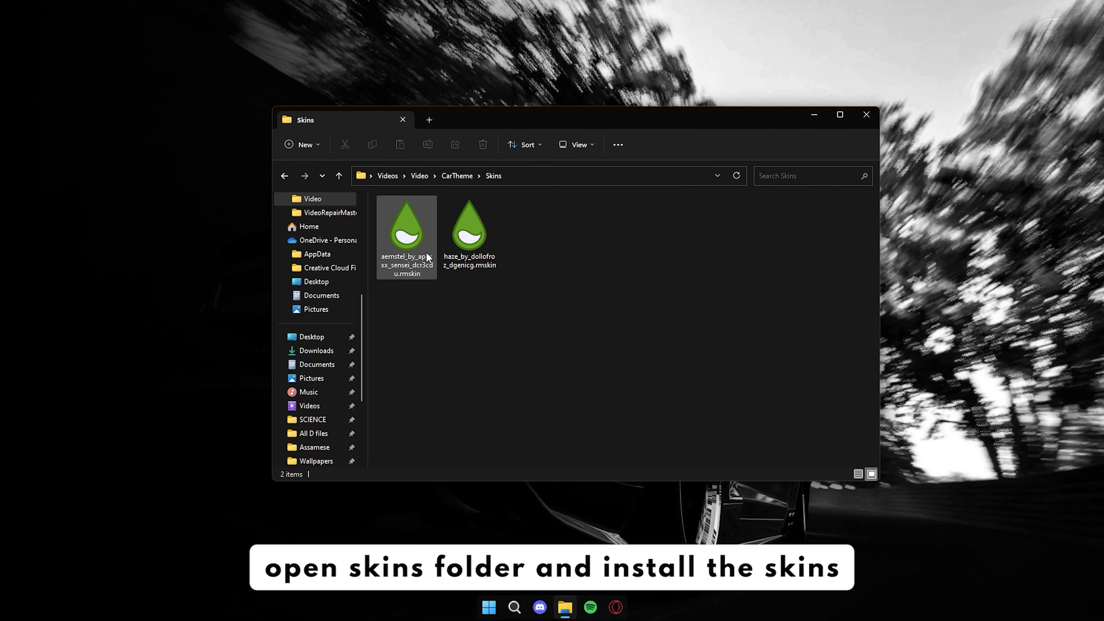
pyautogui.rightClick(431, 256)
pyautogui.click(440, 269)
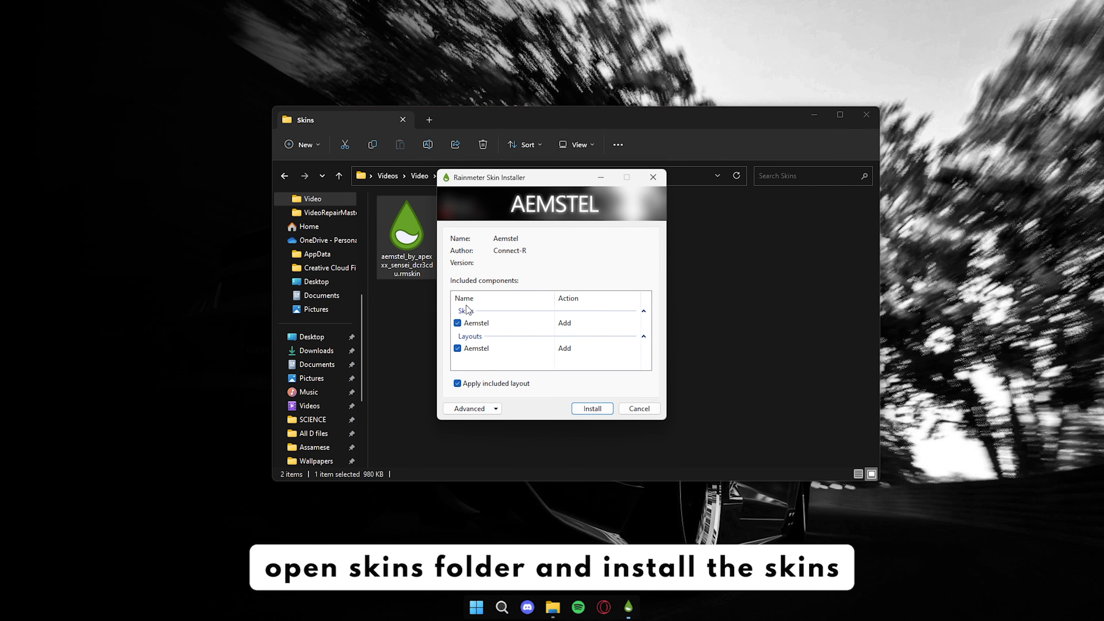
pyautogui.click(591, 409)
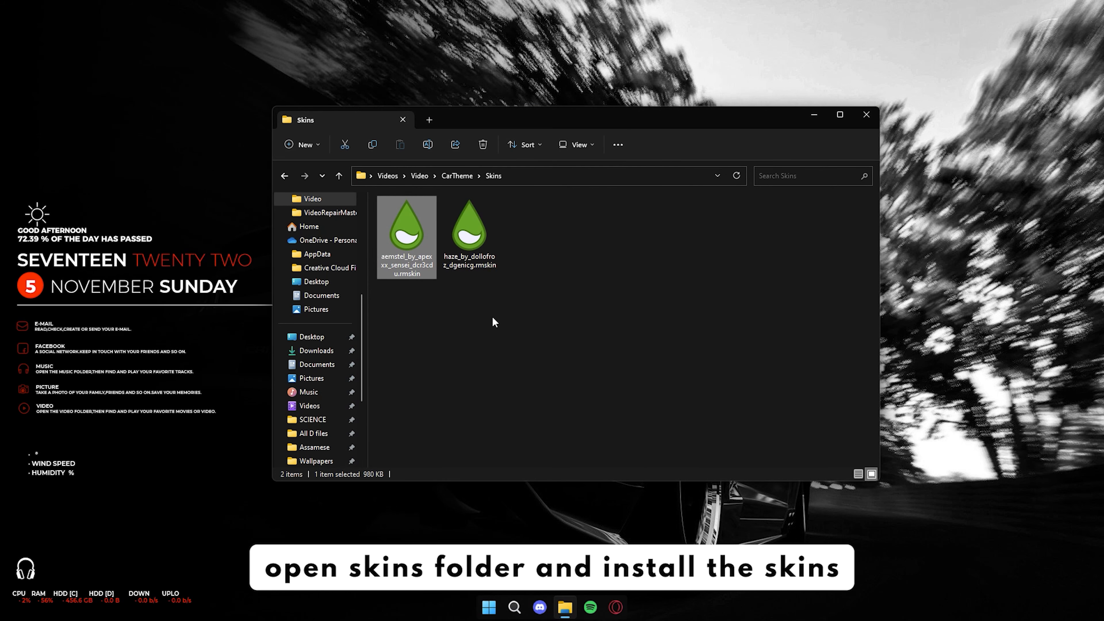
# - Install the Haze skin package, load its included skins, and close the Skins folder window
pyautogui.click(469, 239)
pyautogui.rightClick(470, 239)
pyautogui.click(504, 277)
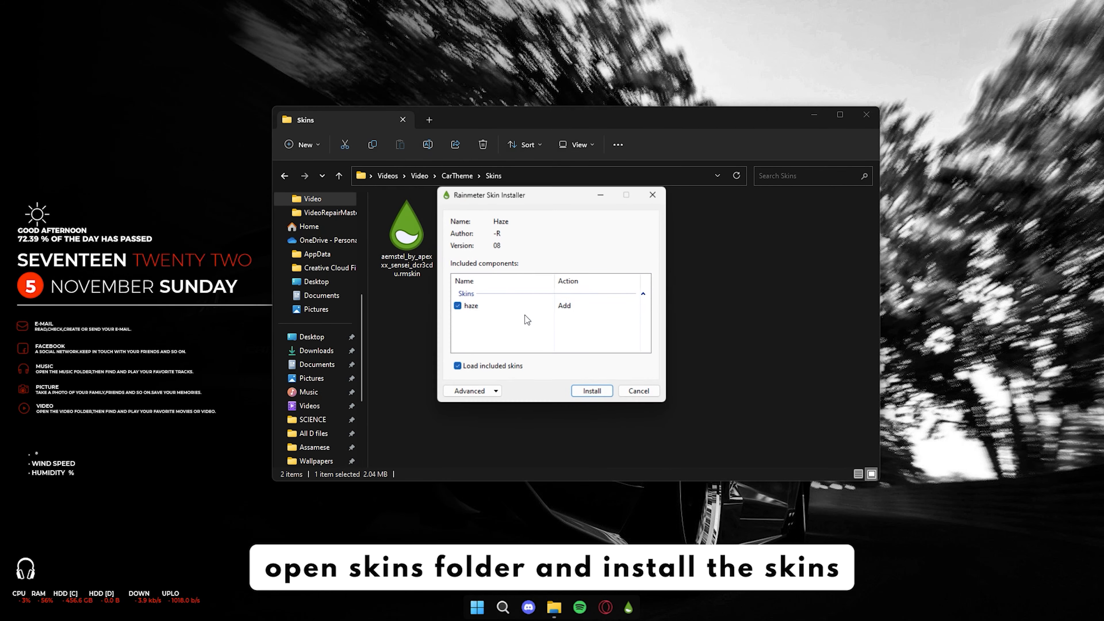
pyautogui.click(595, 391)
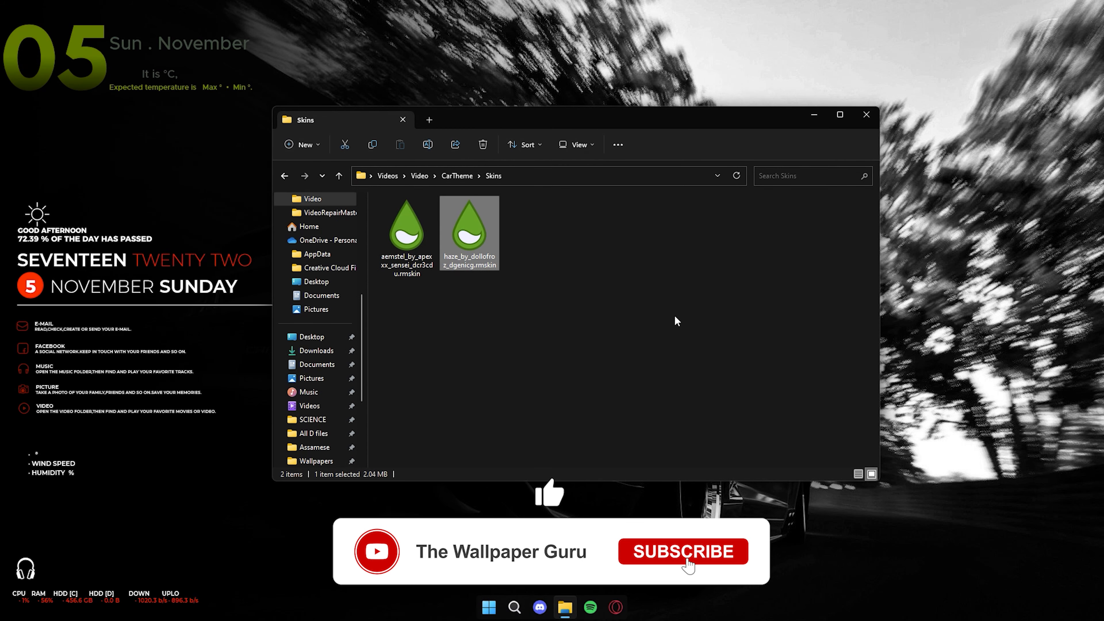
pyautogui.click(868, 112)
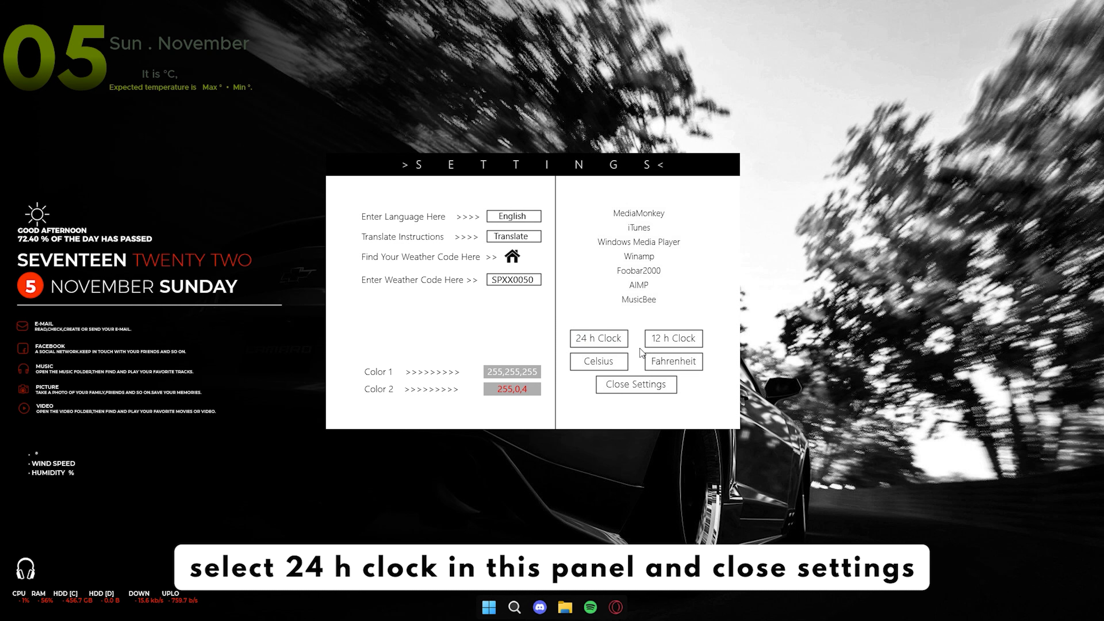
# - Close the Aemstel settings panel and open Rainmeter's skin management window
pyautogui.click(646, 386)
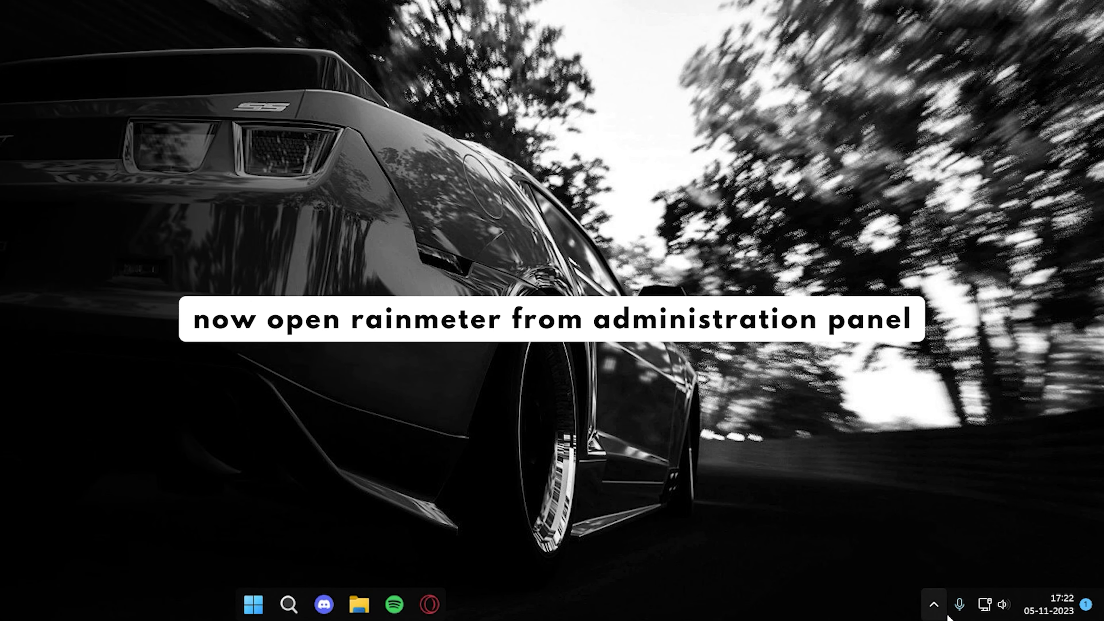
pyautogui.click(933, 604)
pyautogui.rightClick(902, 524)
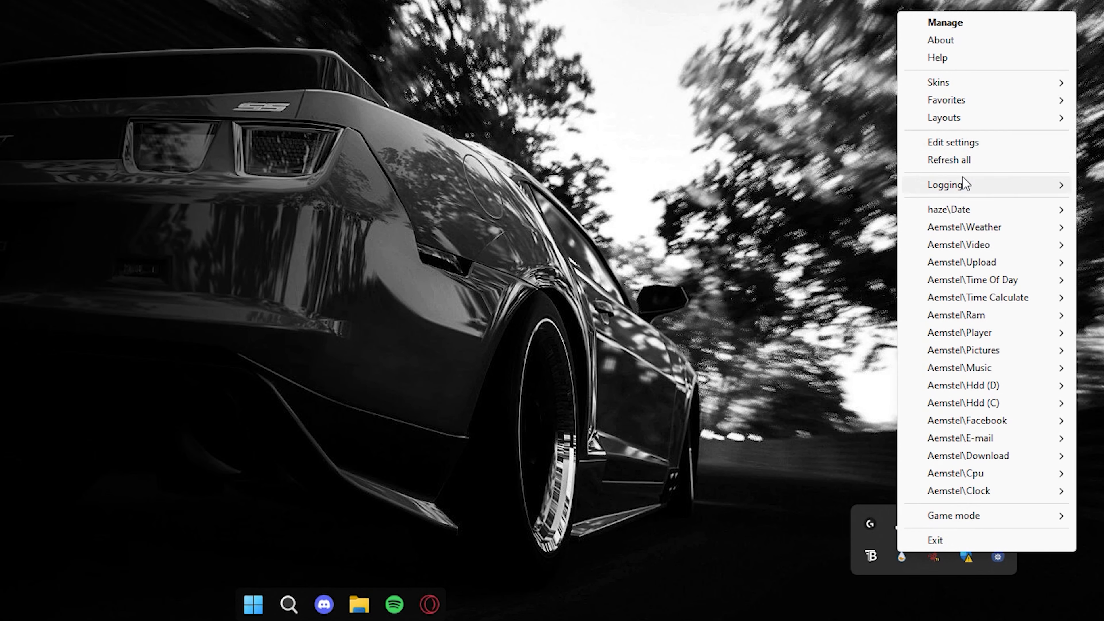
pyautogui.click(980, 31)
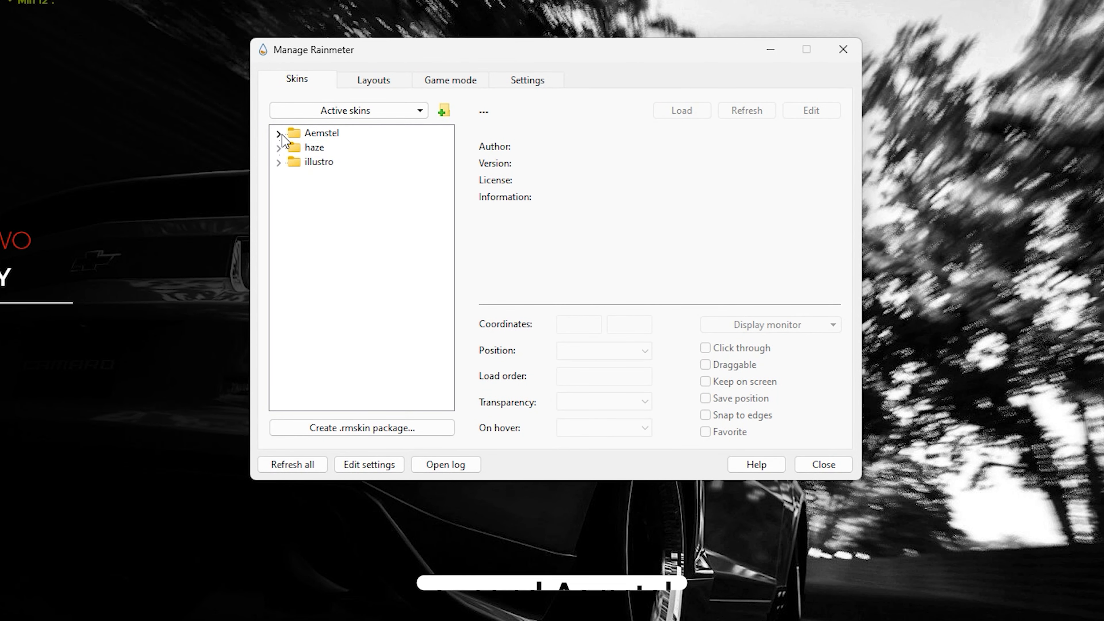
# - Check in the Aemstel skin's Internet folder whether Internet.ini is loaded
pyautogui.click(279, 134)
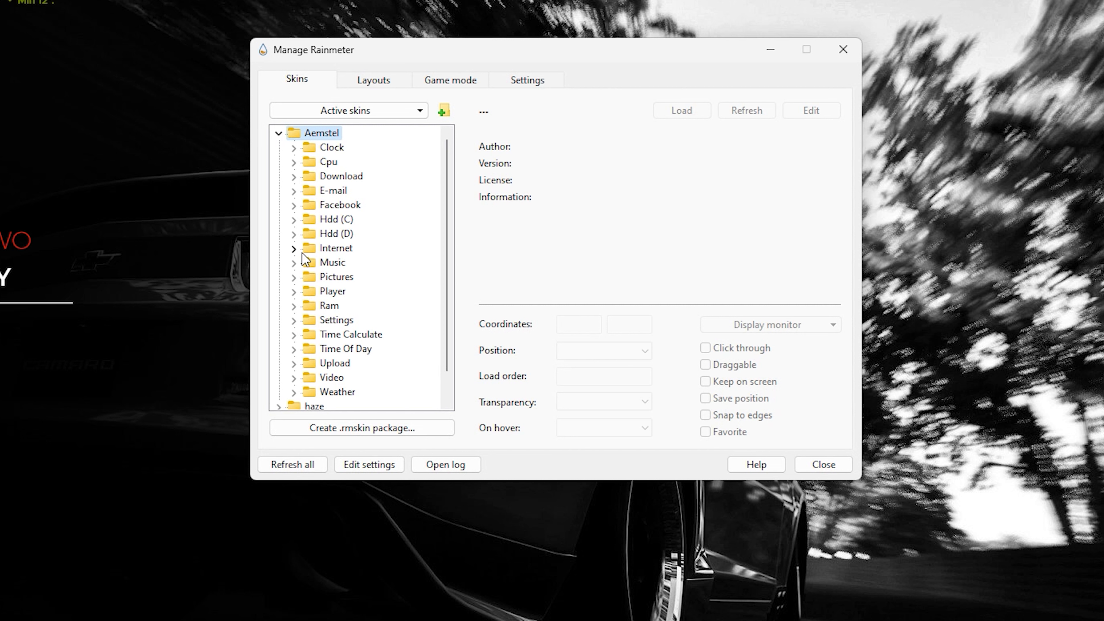
pyautogui.click(293, 248)
pyautogui.click(326, 262)
pyautogui.rightClick(325, 261)
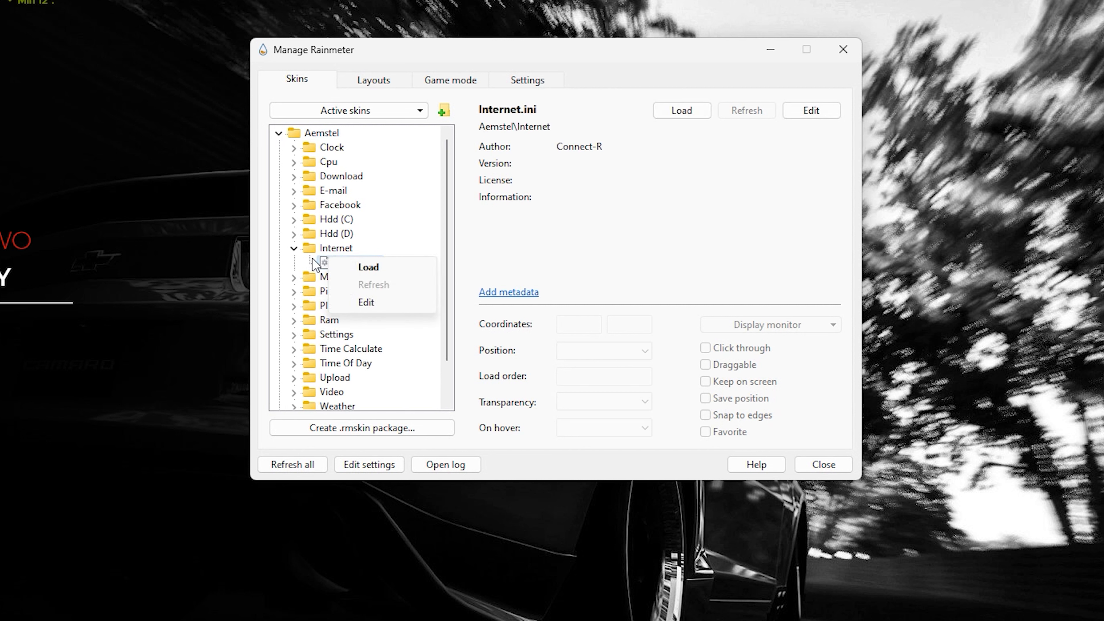
pyautogui.click(294, 249)
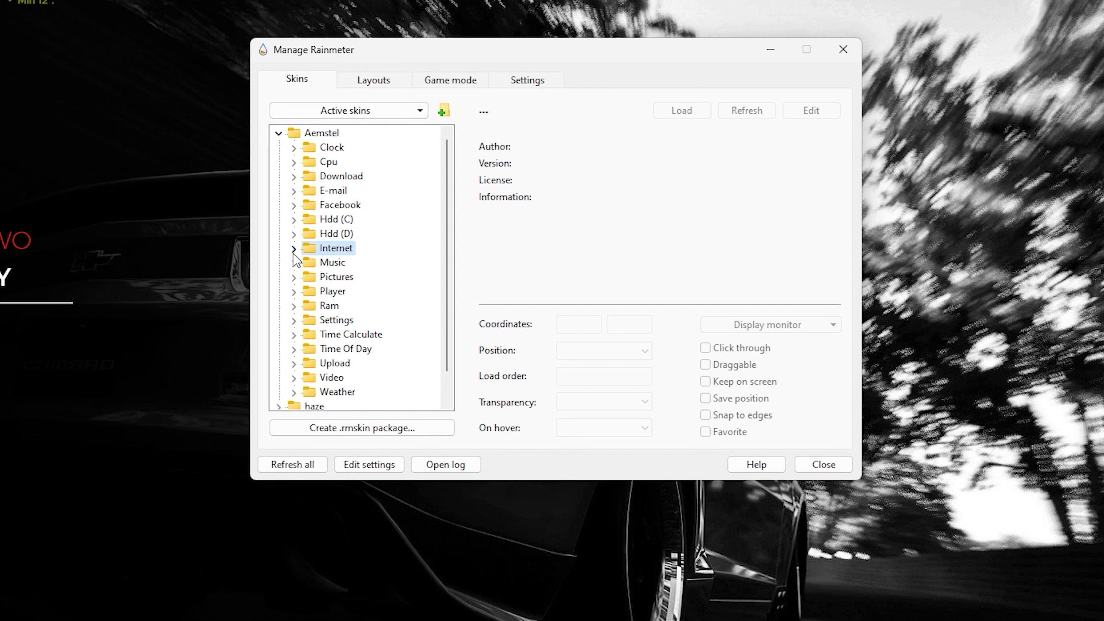
# - Unload Player.ini from the Aemstel skin's Player folder and collapse that folder
pyautogui.click(294, 278)
pyautogui.click(294, 279)
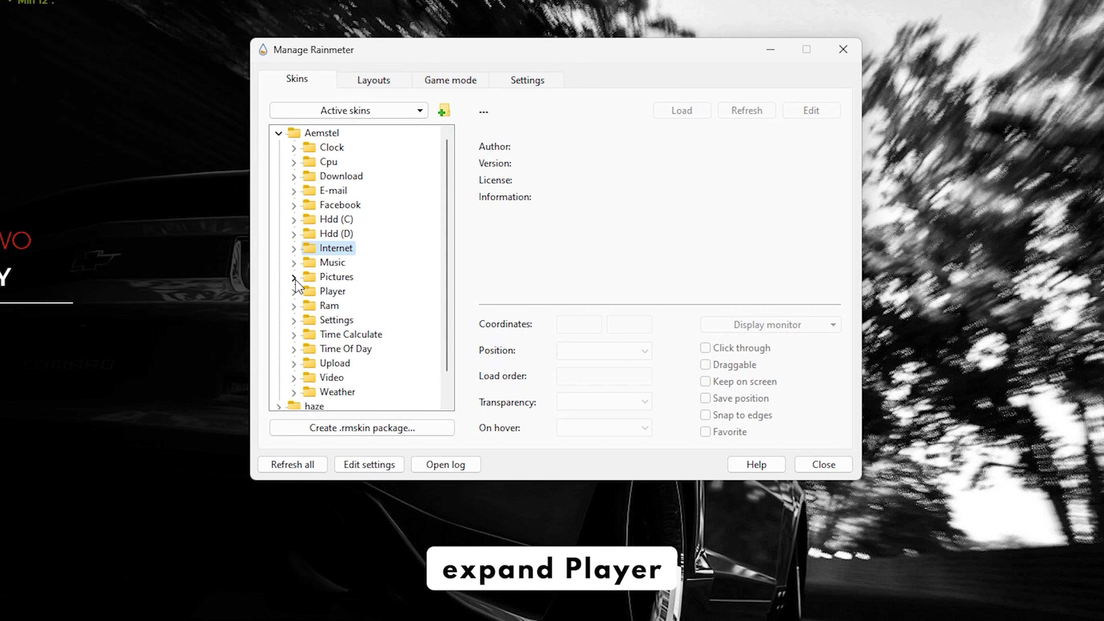
pyautogui.click(293, 291)
pyautogui.rightClick(343, 305)
pyautogui.click(365, 306)
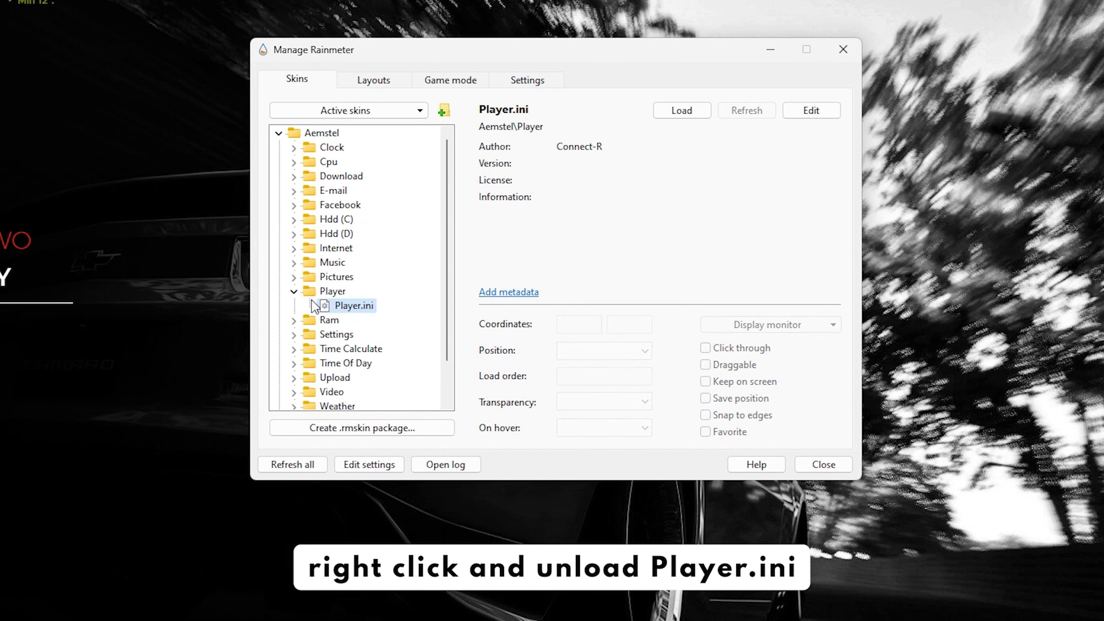
pyautogui.click(294, 291)
pyautogui.scroll(-1, 318, 304)
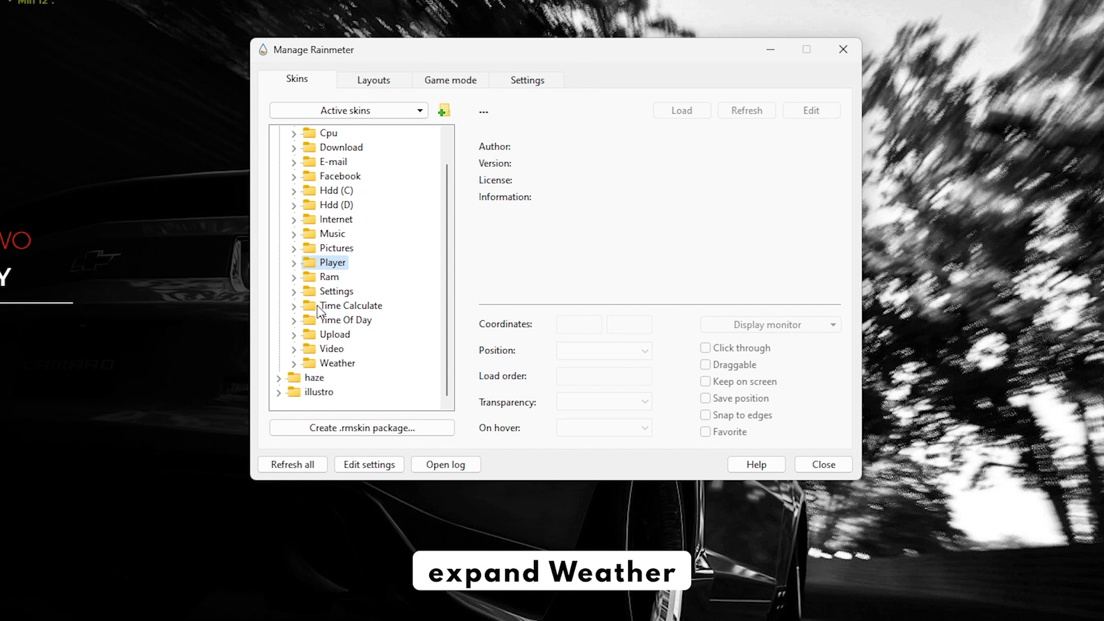
# - Unload Weather Info.ini from the Aemstel skin's Weather folder and collapse that folder
pyautogui.rightClick(354, 379)
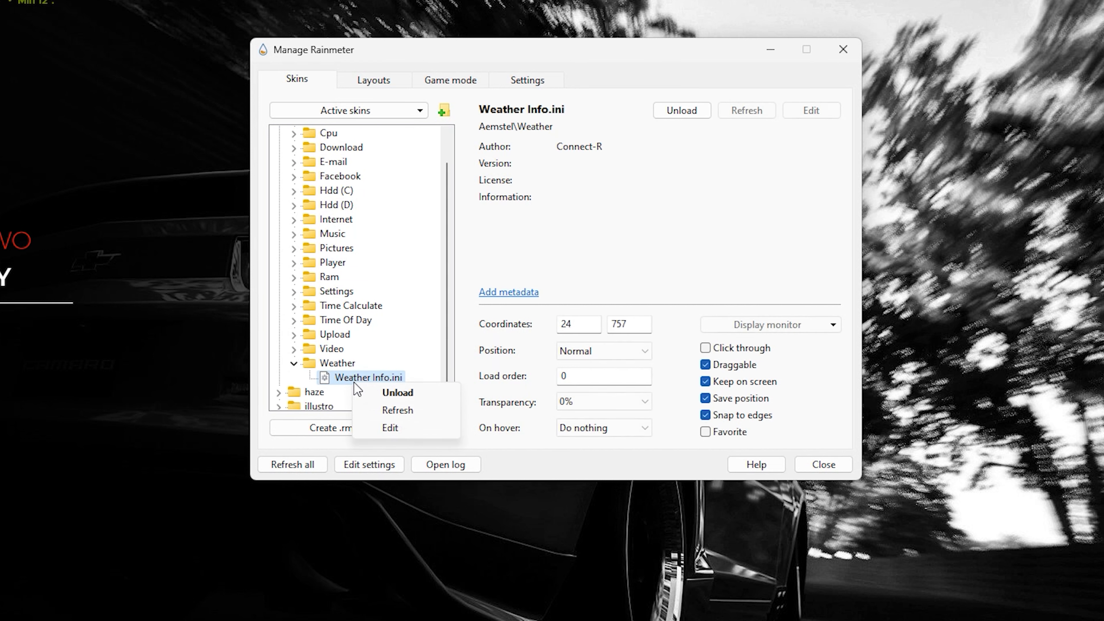
pyautogui.click(391, 390)
pyautogui.click(293, 363)
# - Configure Aemstel's Clock.ini with coordinates 62, 436, position On desktop and dragging disabled
pyautogui.scroll(1, 330, 324)
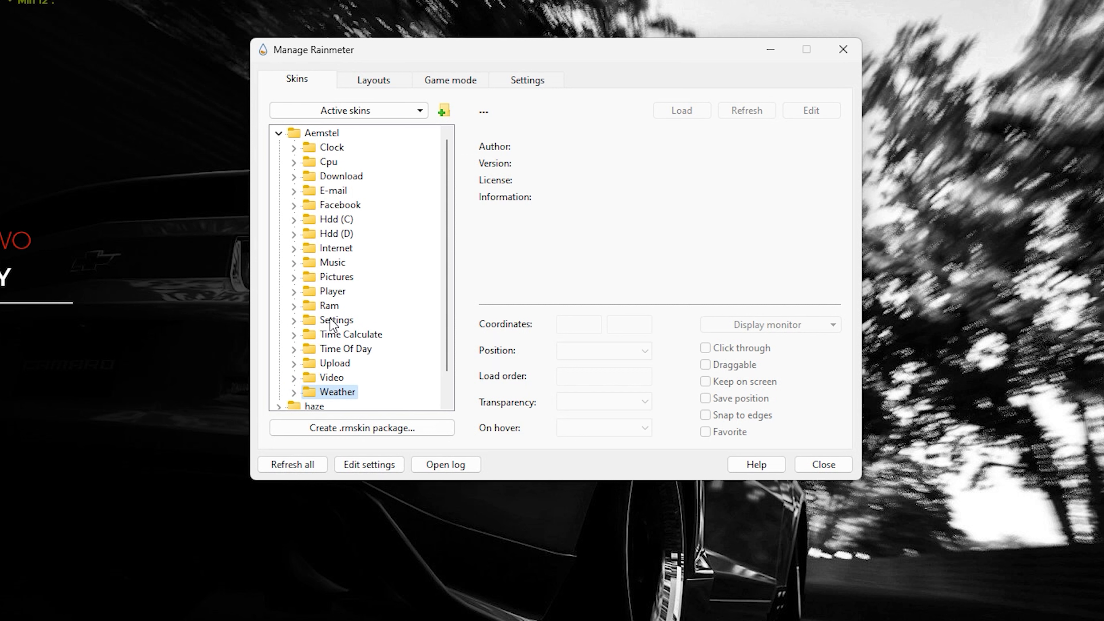
pyautogui.click(294, 147)
pyautogui.click(333, 163)
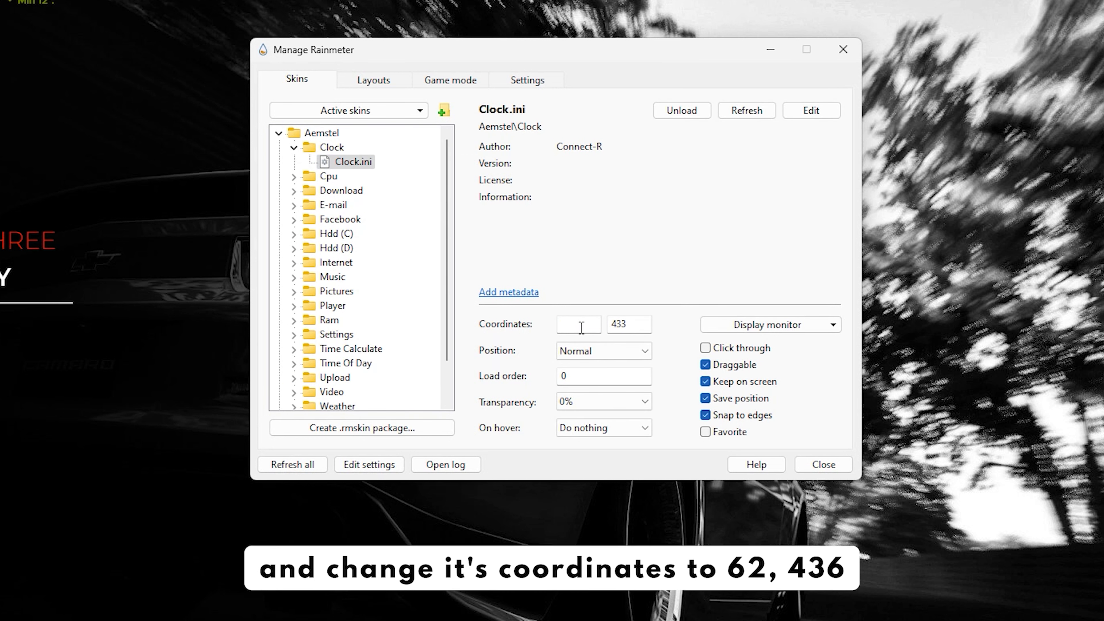
pyautogui.moveTo(580, 323); pyautogui.dragTo(553, 329)
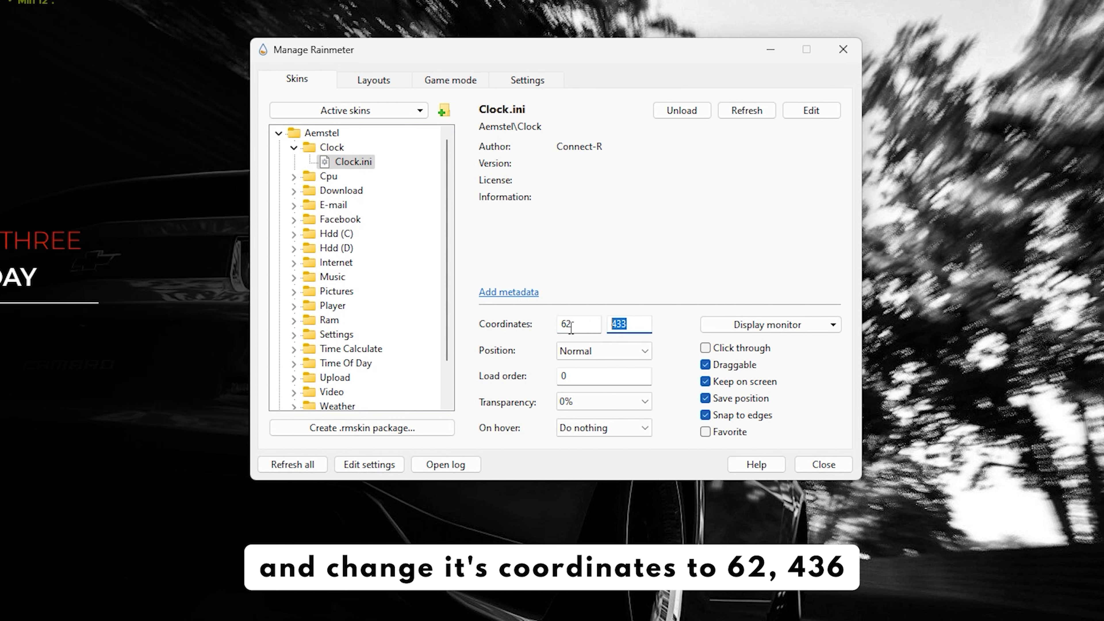
pyautogui.write('436')
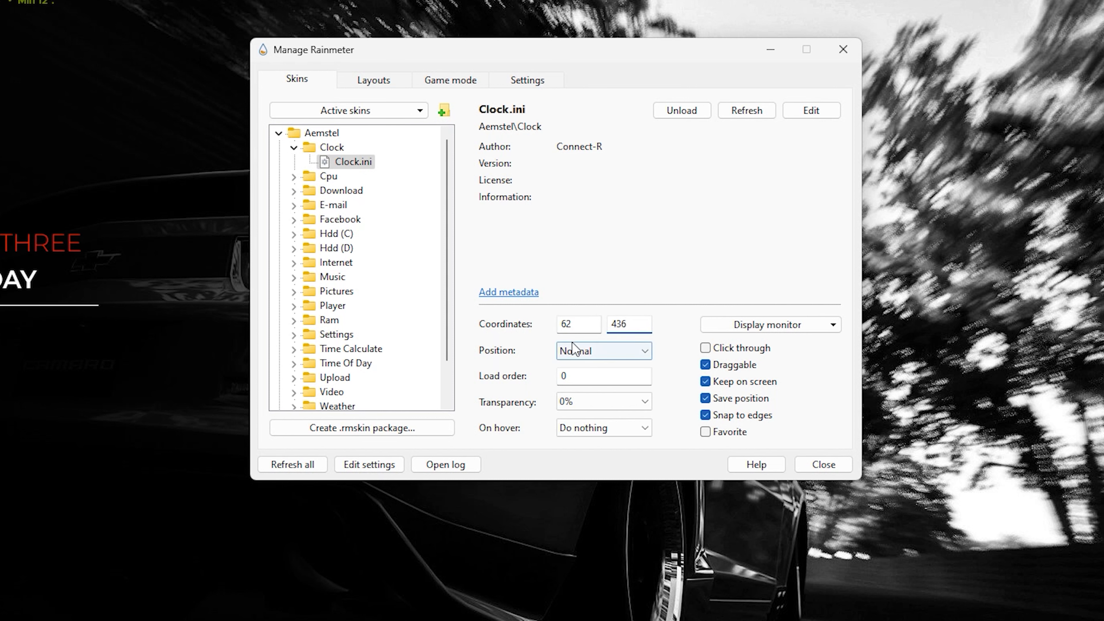
pyautogui.click(582, 352)
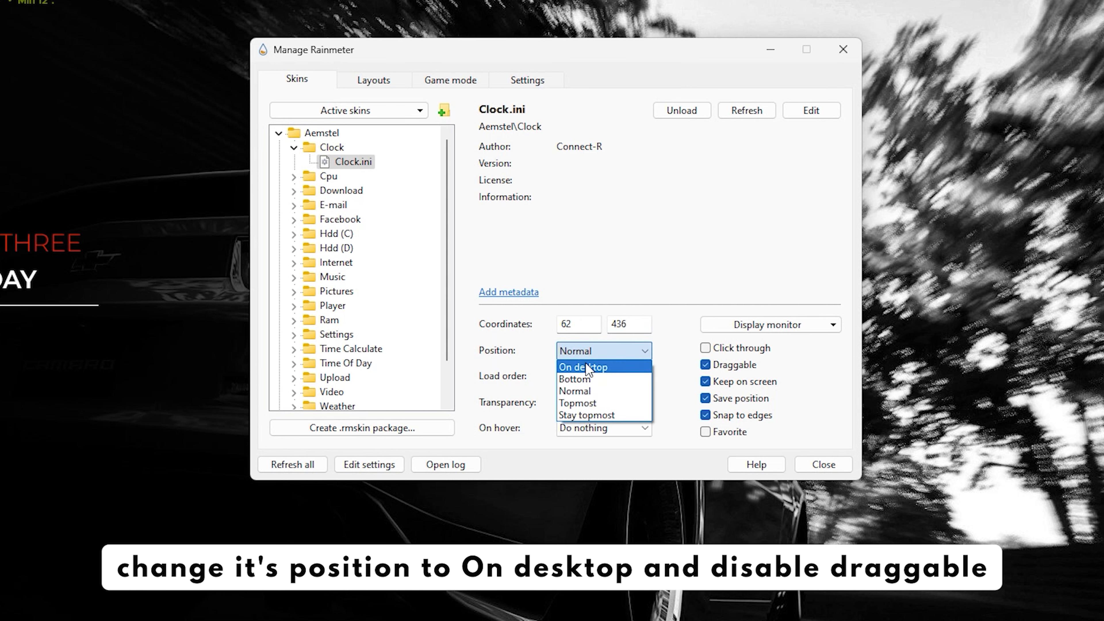
pyautogui.click(584, 367)
pyautogui.click(705, 365)
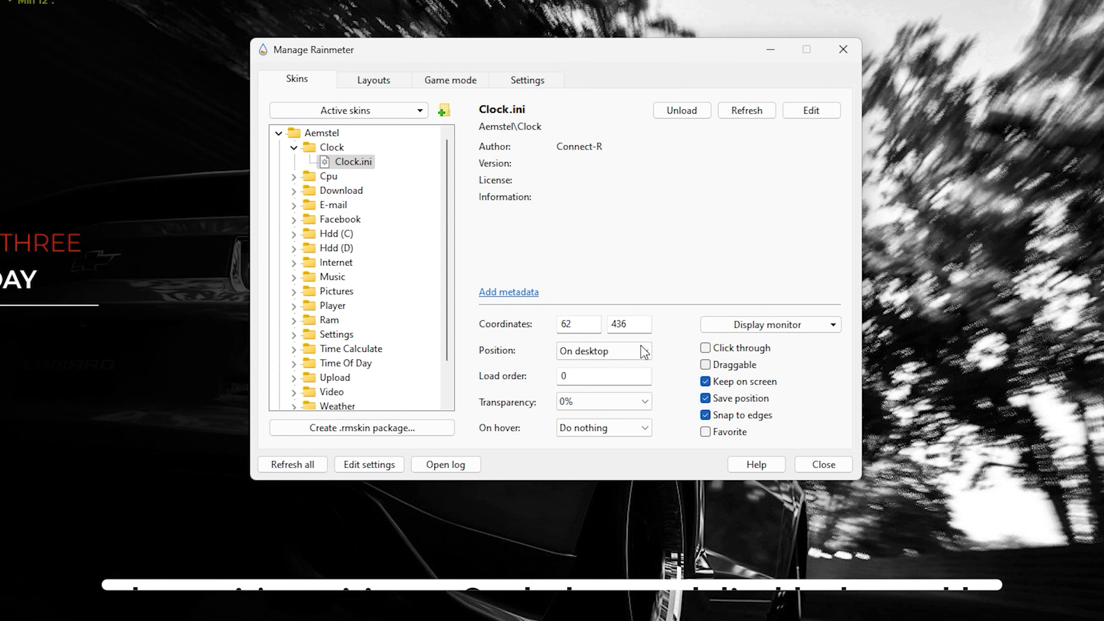
pyautogui.click(293, 147)
# - Configure Aemstel's Cpu.ini with coordinates 65, 891, position On desktop and dragging disabled
pyautogui.click(293, 162)
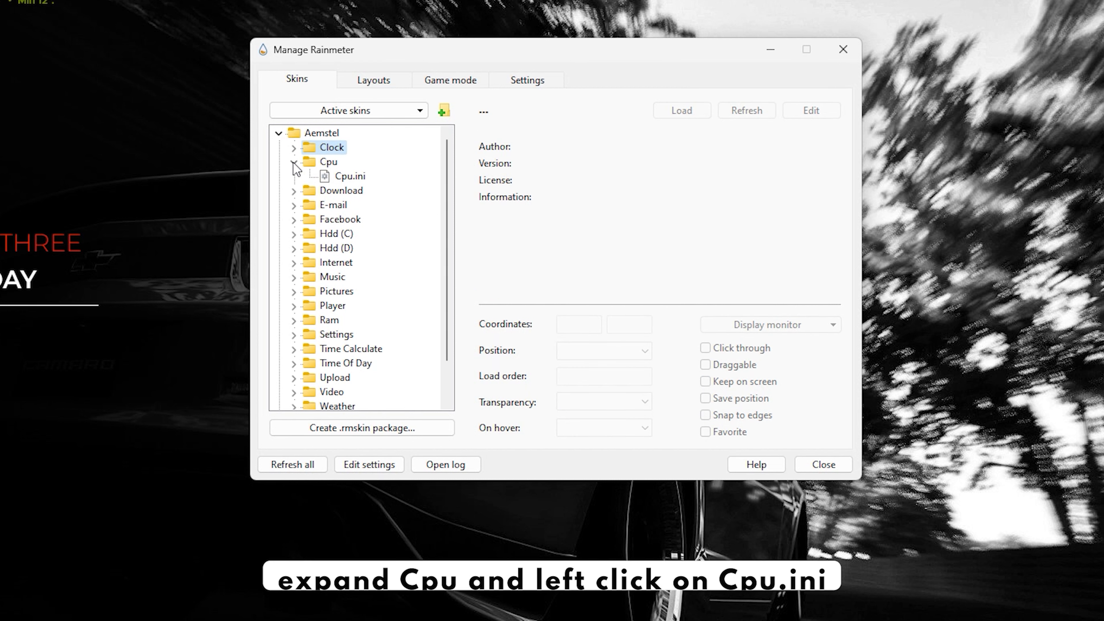
pyautogui.click(332, 177)
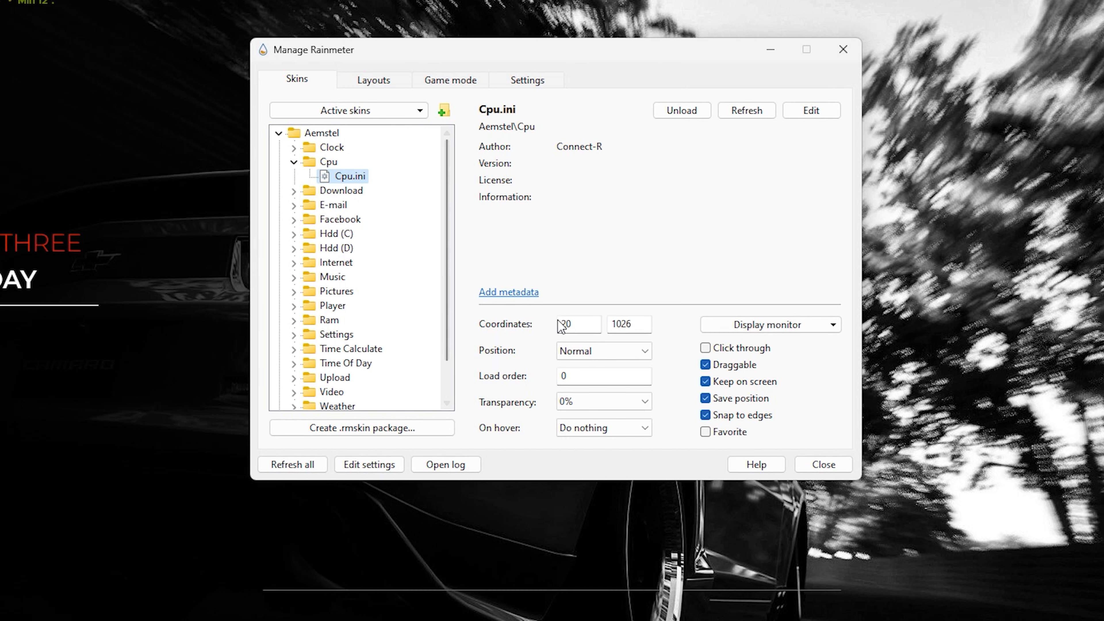
pyautogui.moveTo(574, 325); pyautogui.dragTo(552, 329)
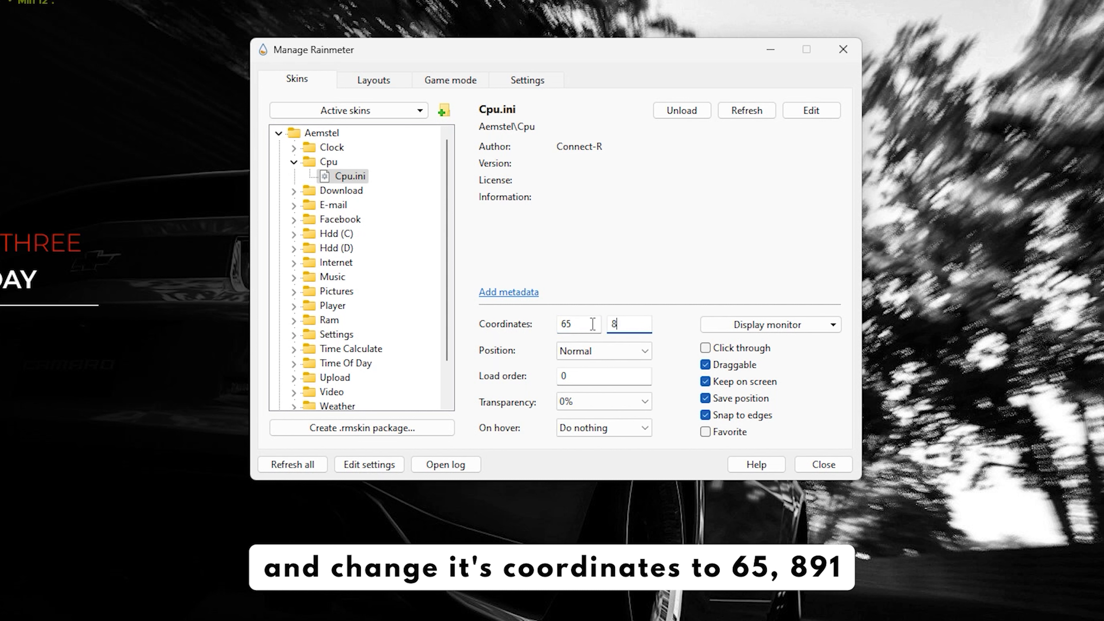
pyautogui.write('891')
pyautogui.click(592, 350)
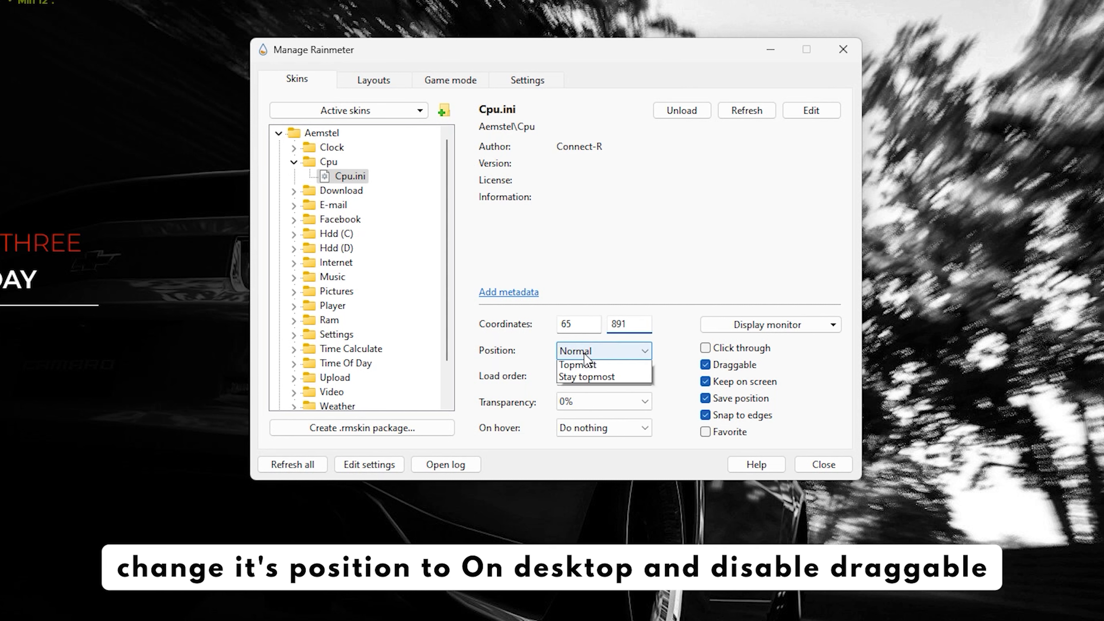
pyautogui.click(590, 369)
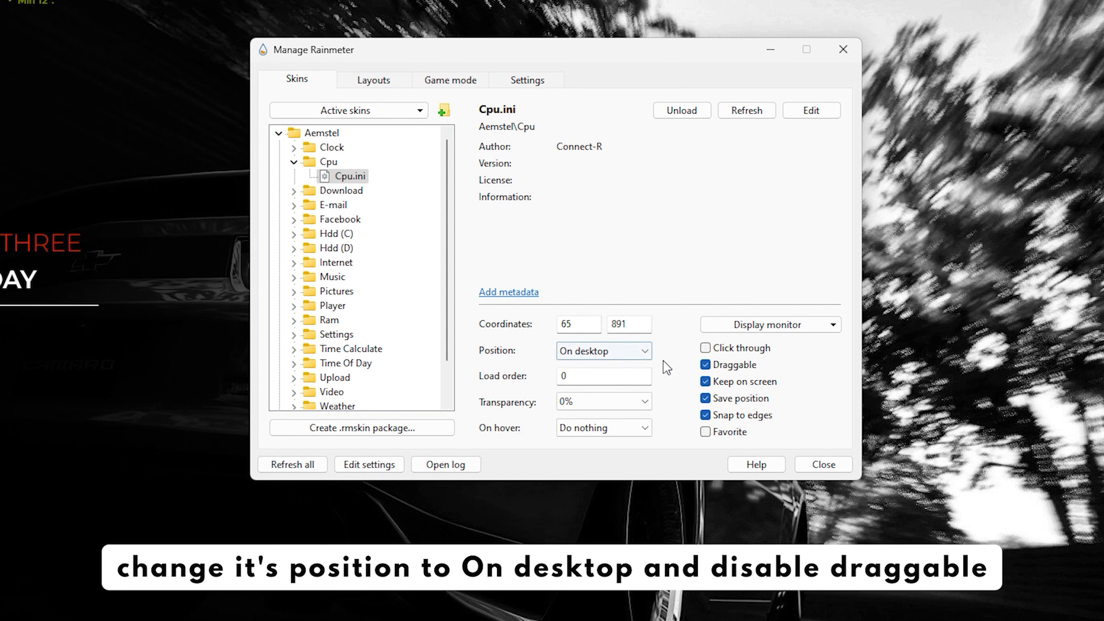
pyautogui.click(704, 365)
pyautogui.click(294, 162)
# - Configure Aemstel's Download.ini with coordinates 313, 891, position On desktop and dragging disabled
pyautogui.click(293, 176)
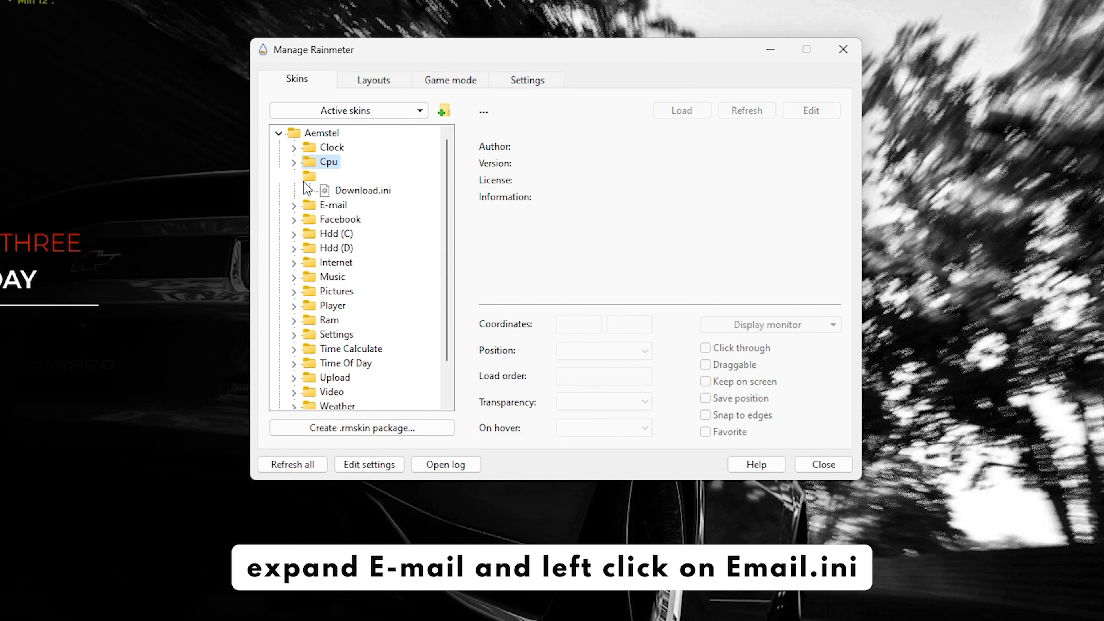
pyautogui.click(361, 191)
pyautogui.doubleClick(560, 324)
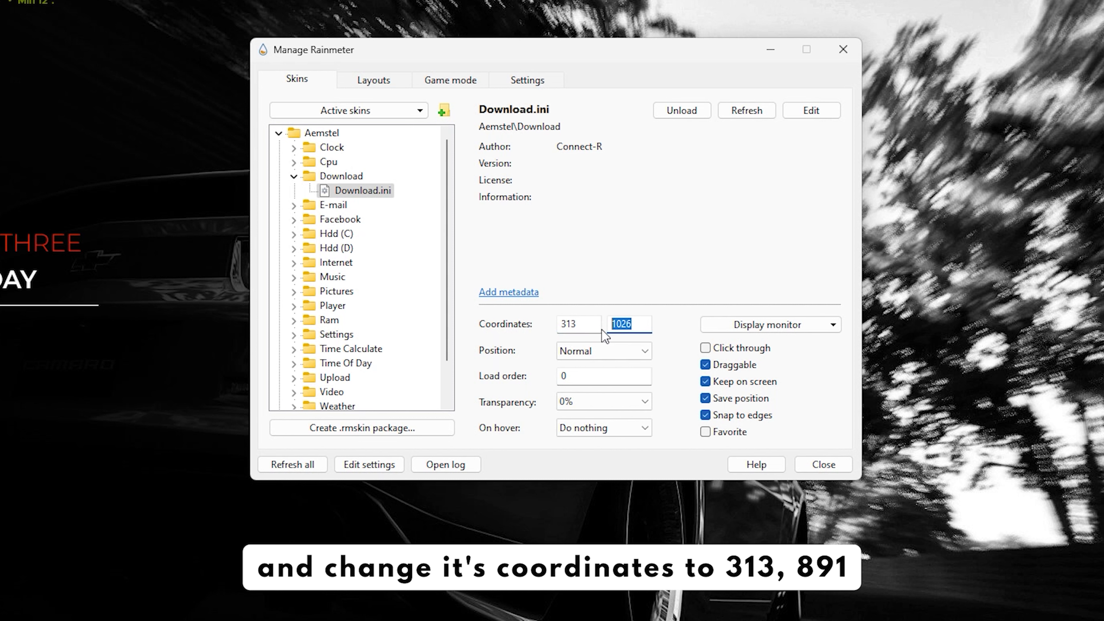
pyautogui.write('89')
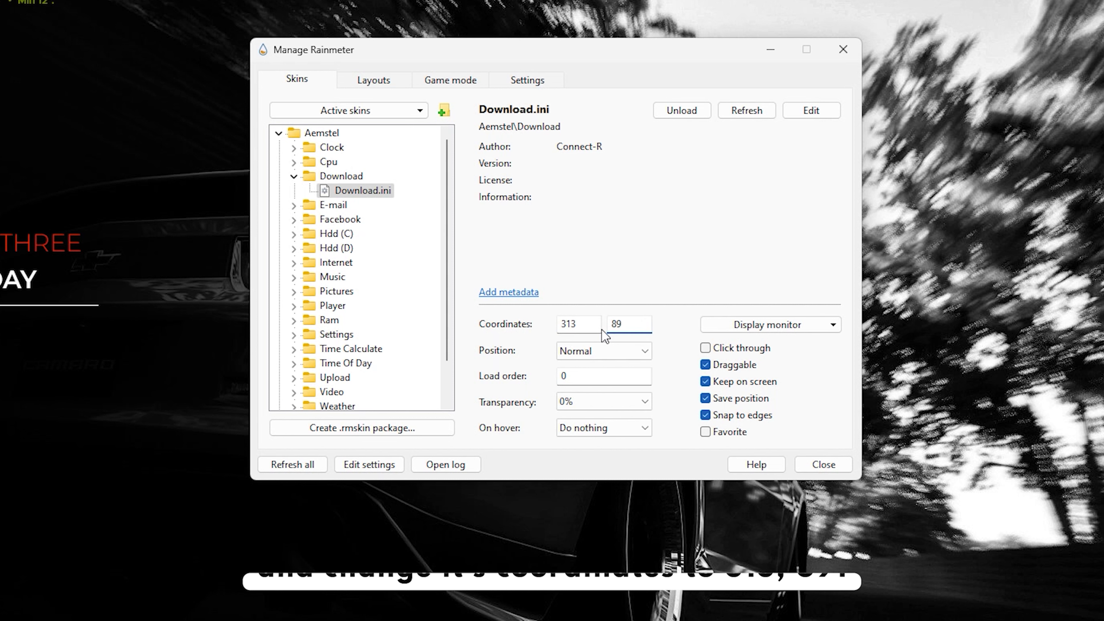
pyautogui.write('1')
pyautogui.click(616, 359)
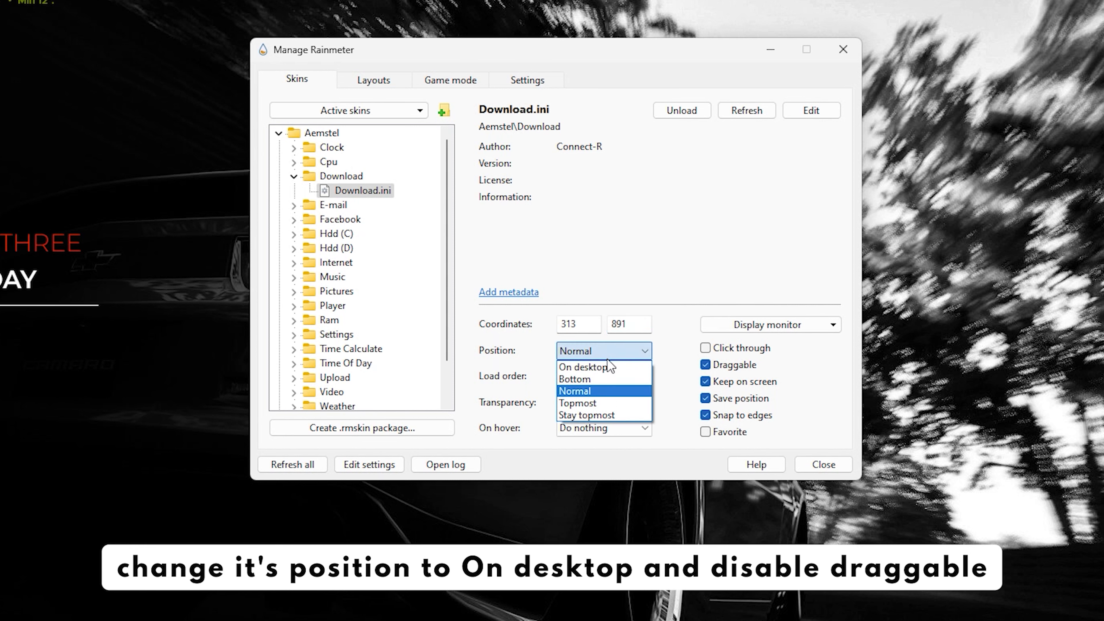
pyautogui.click(605, 363)
pyautogui.click(705, 366)
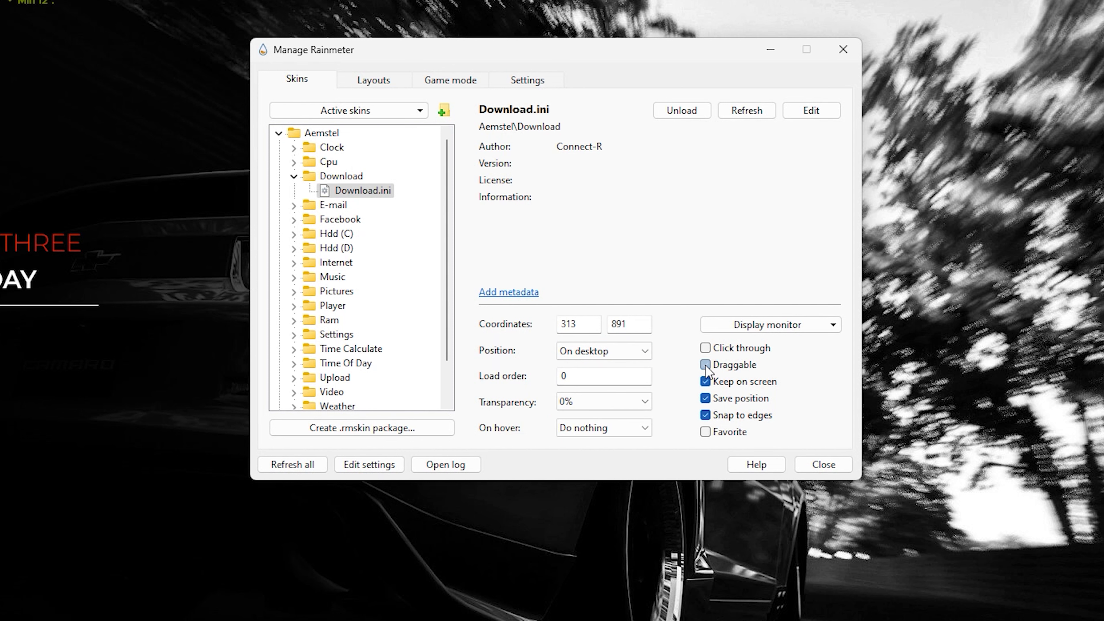
pyautogui.click(294, 176)
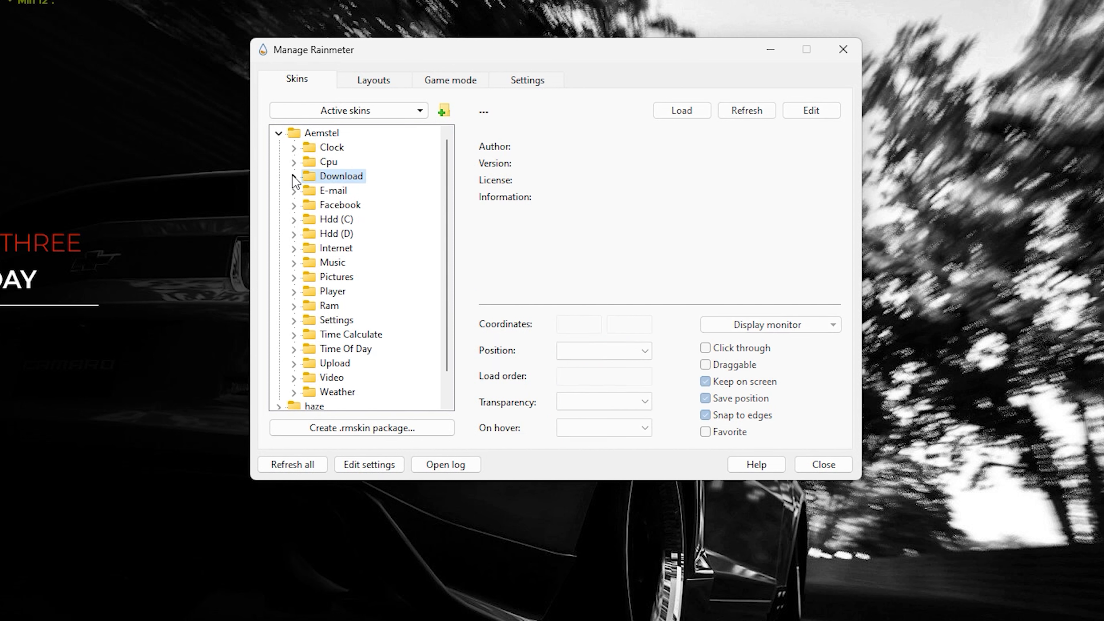
# - Configure Aemstel's E-mail.ini with coordinates 71, 553, position On desktop and dragging disabled
pyautogui.click(294, 191)
pyautogui.click(341, 207)
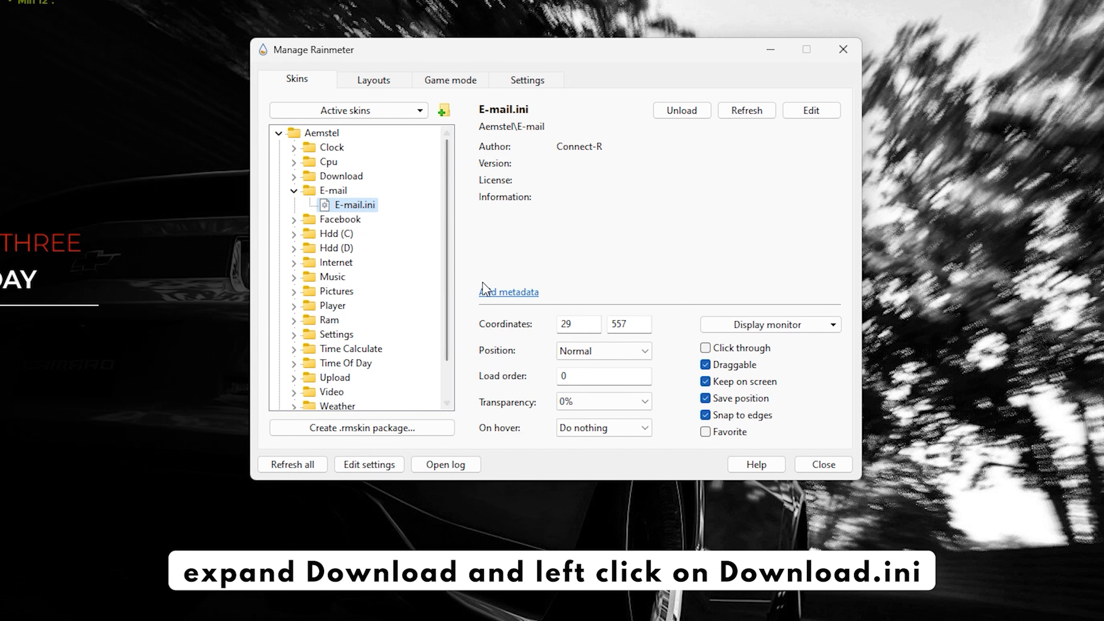
pyautogui.doubleClick(563, 324)
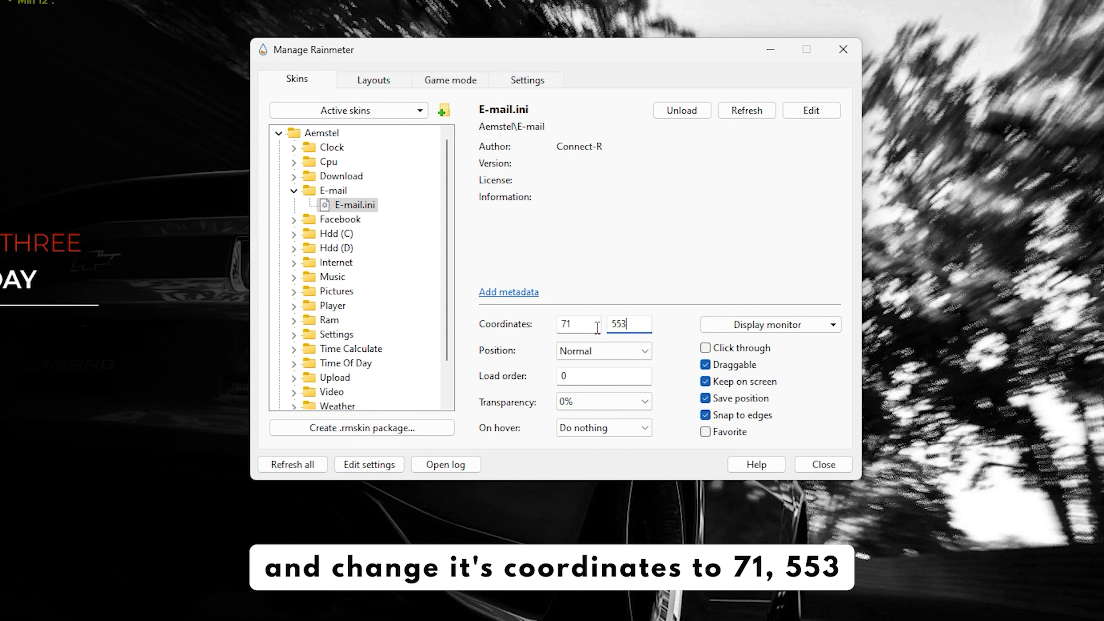
pyautogui.click(626, 351)
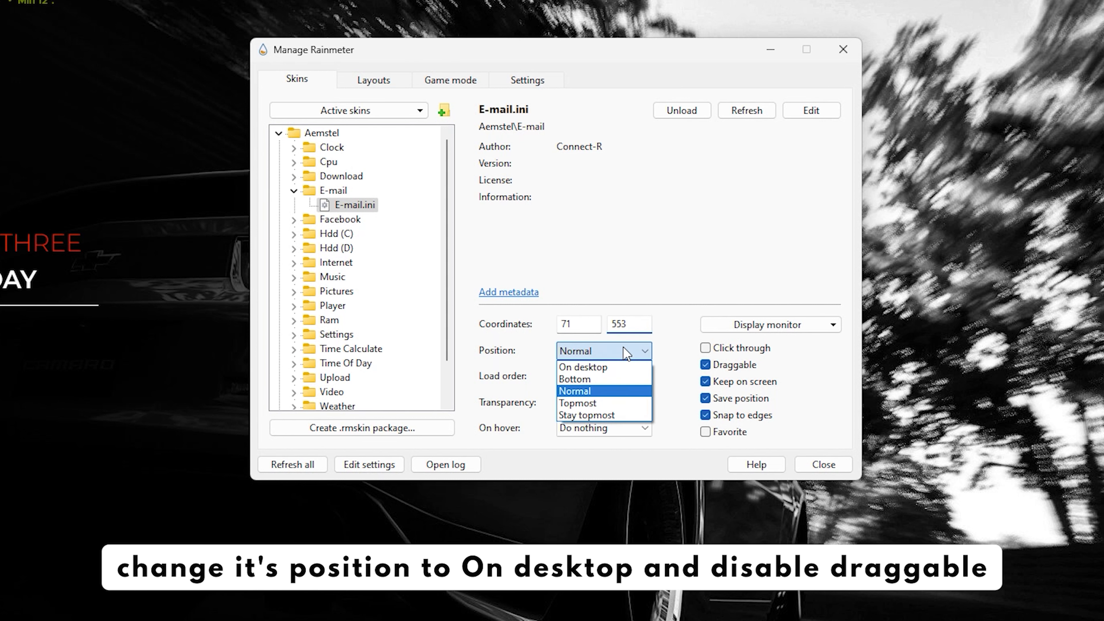
pyautogui.click(616, 366)
pyautogui.click(704, 365)
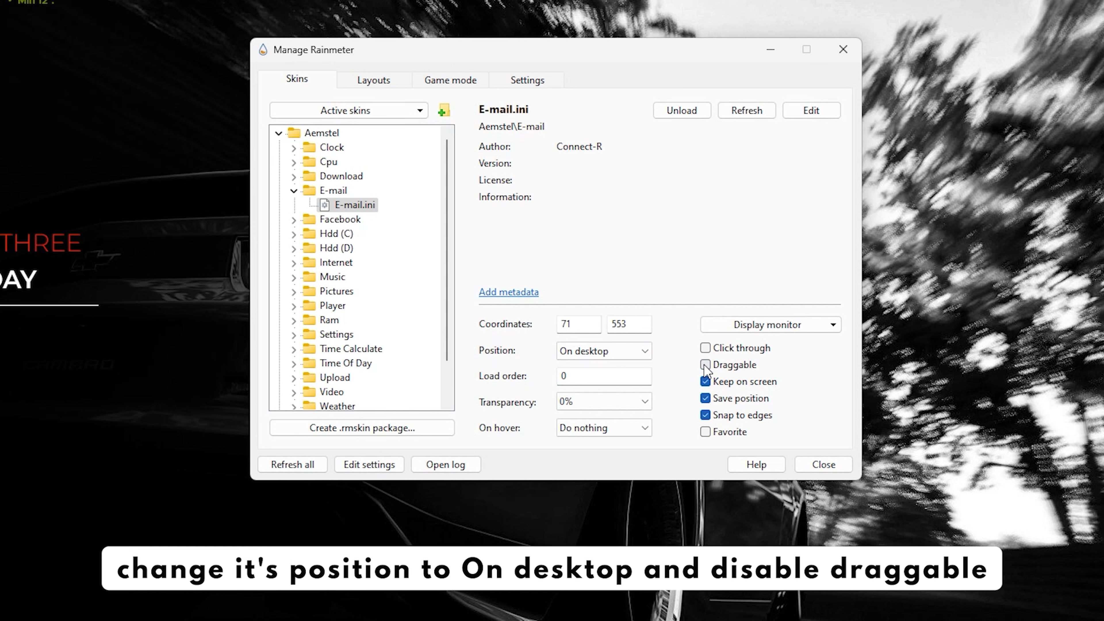
pyautogui.click(293, 190)
# - Configure Aemstel's Facebook.ini with coordinates 71, 597, position On desktop and dragging disabled
pyautogui.click(294, 205)
pyautogui.click(327, 219)
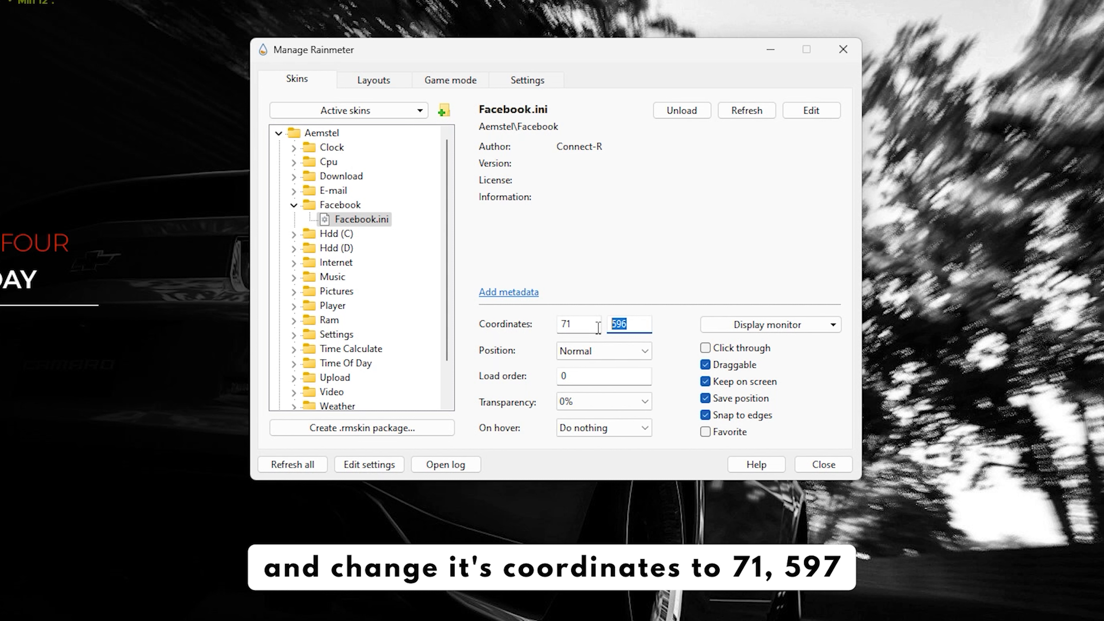
pyautogui.write('597')
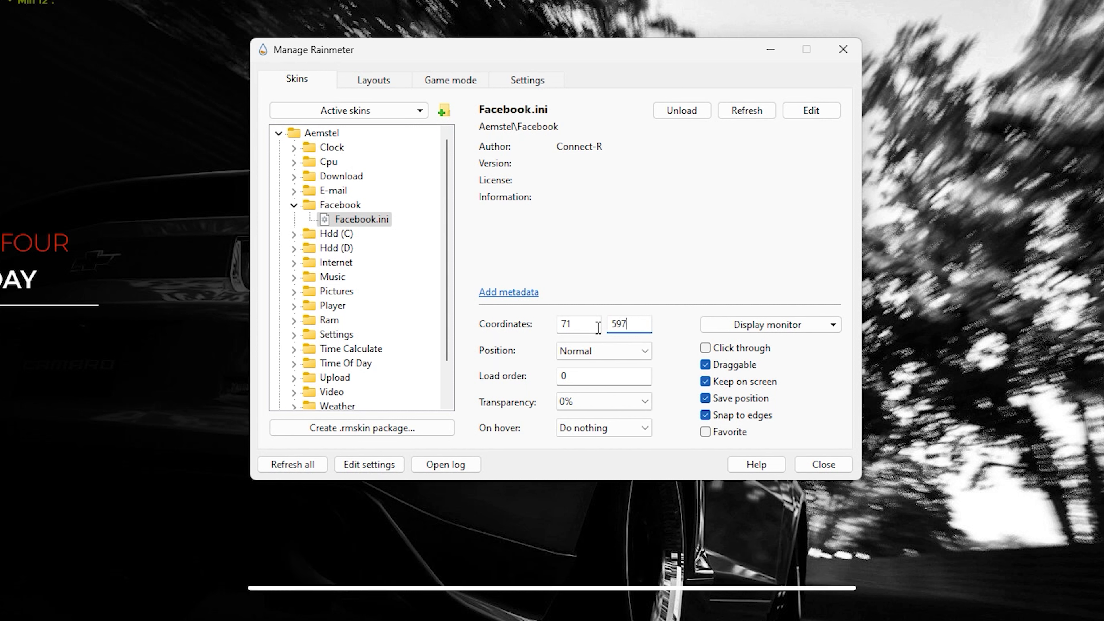
pyautogui.click(608, 352)
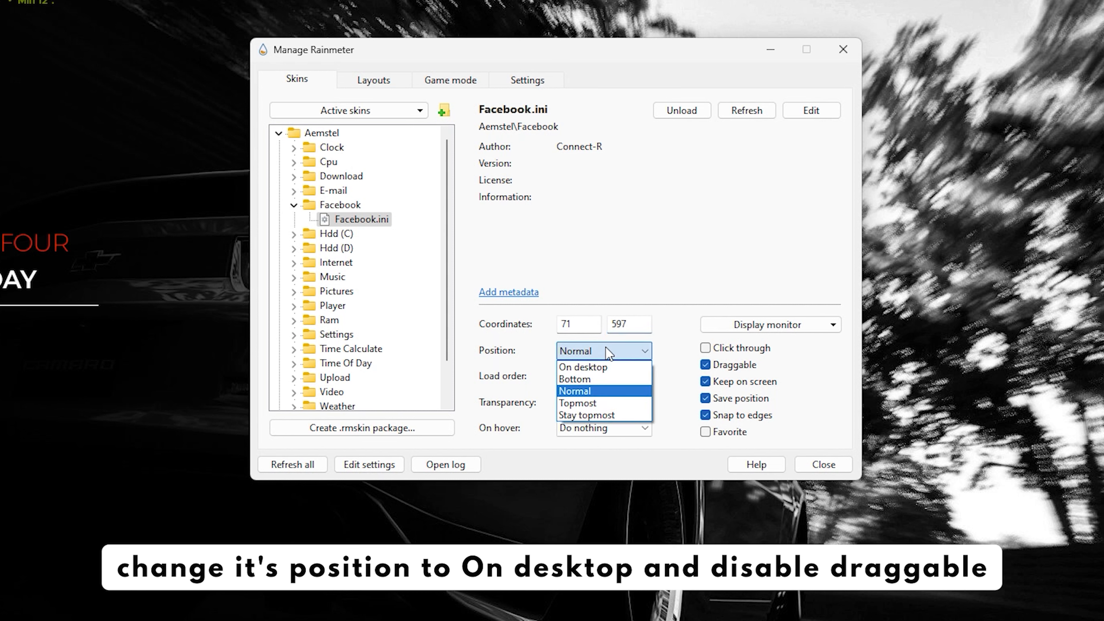
pyautogui.click(611, 368)
pyautogui.click(704, 364)
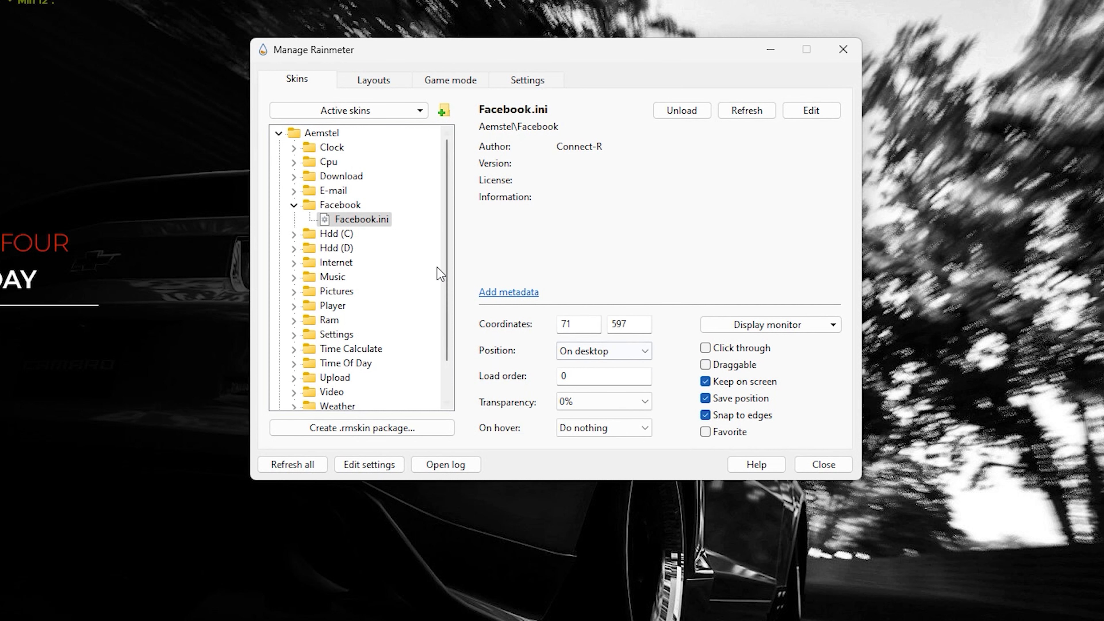
pyautogui.click(294, 204)
# - Configure Aemstel's Hdd (C).ini with coordinates 140, 891, position On desktop and dragging disabled
pyautogui.click(293, 219)
pyautogui.click(357, 233)
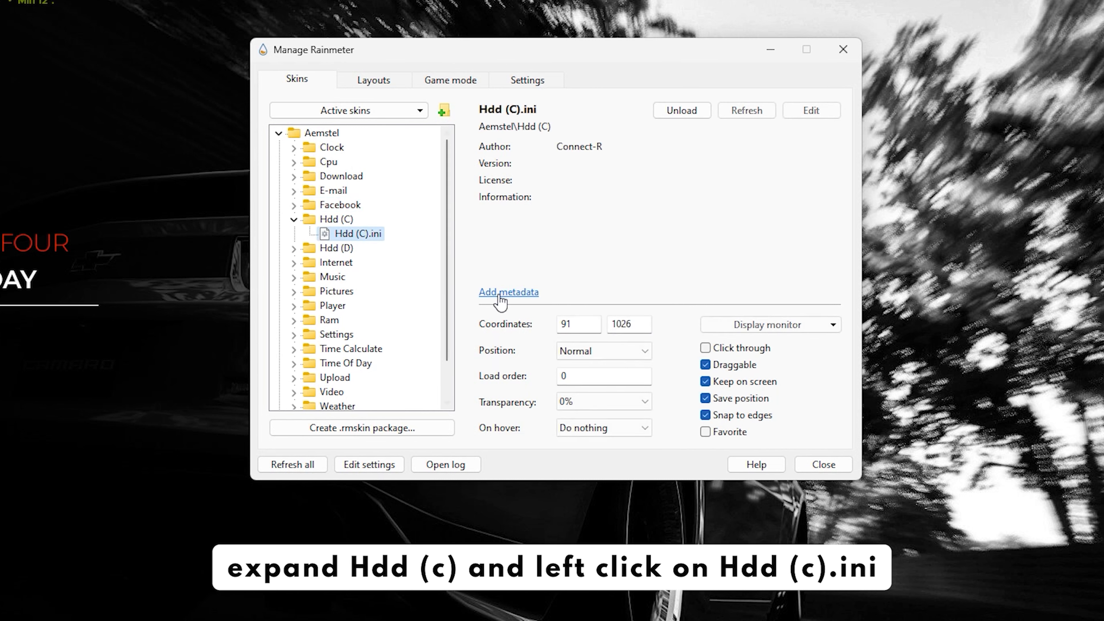
pyautogui.click(577, 324)
pyautogui.moveTo(576, 324); pyautogui.dragTo(547, 332)
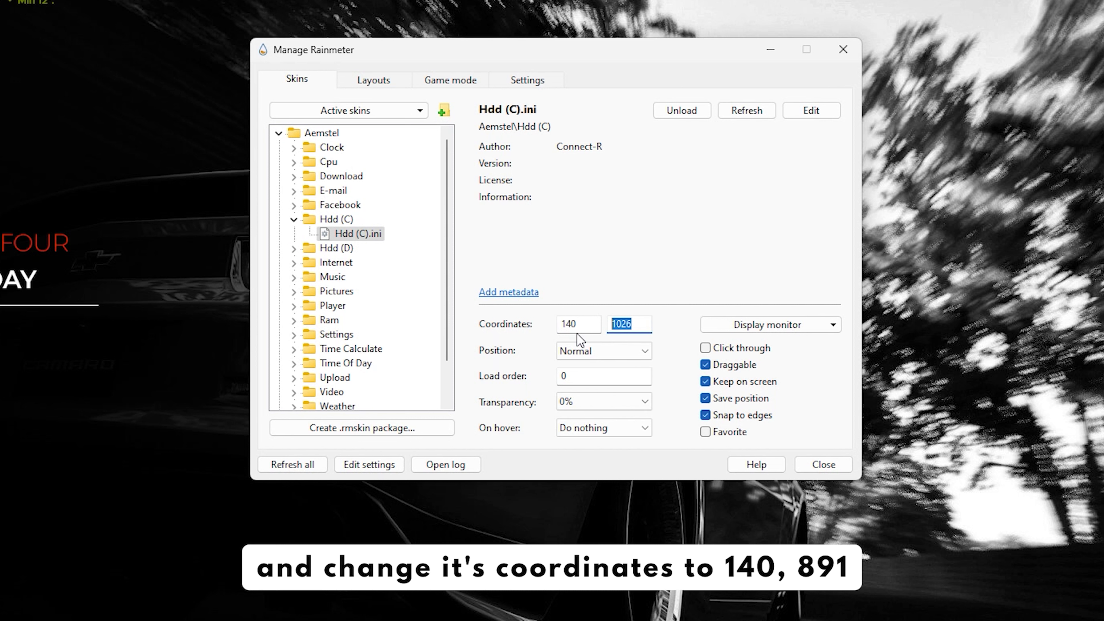
pyautogui.write('891')
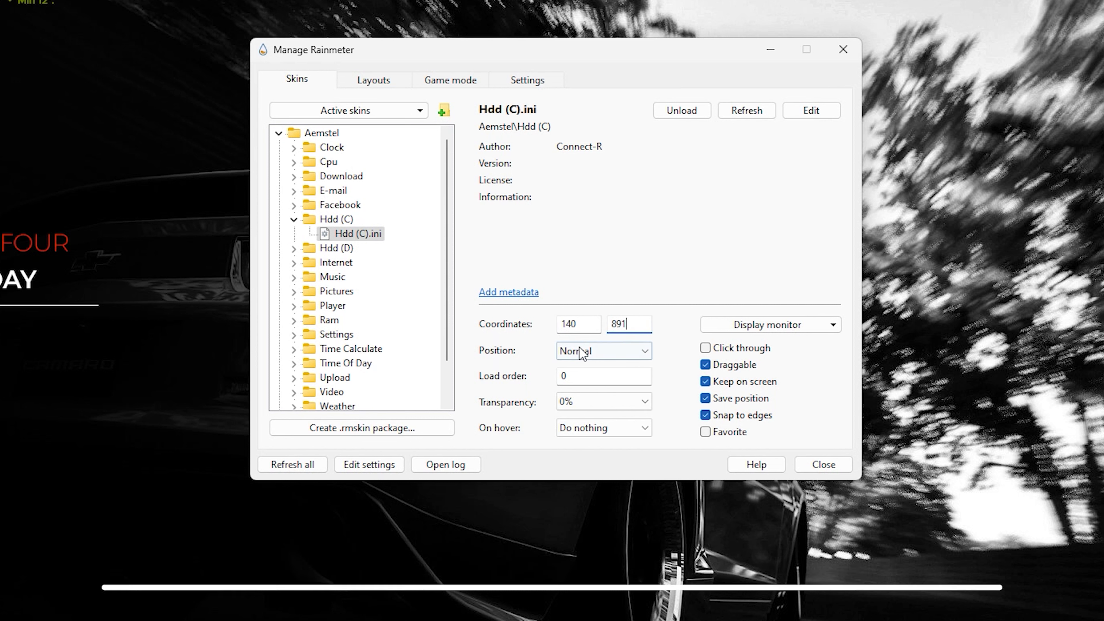
pyautogui.click(580, 349)
pyautogui.click(586, 366)
pyautogui.click(705, 365)
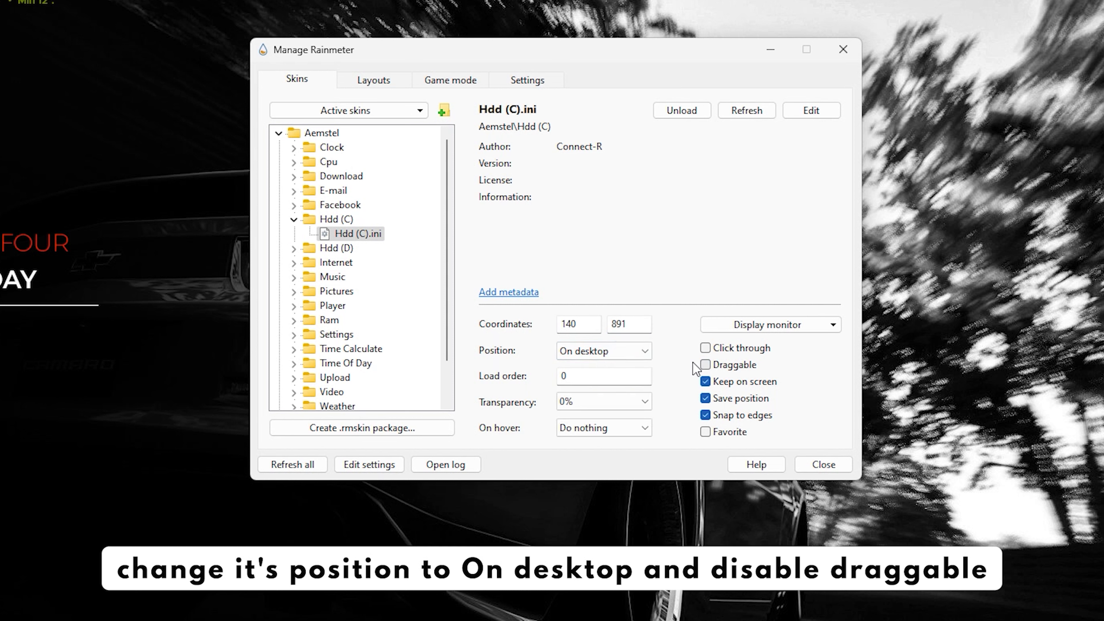
pyautogui.click(294, 220)
# - Configure Aemstel's Hdd (D).ini with coordinates 200, 891, position On desktop and dragging disabled
pyautogui.click(293, 234)
pyautogui.click(357, 248)
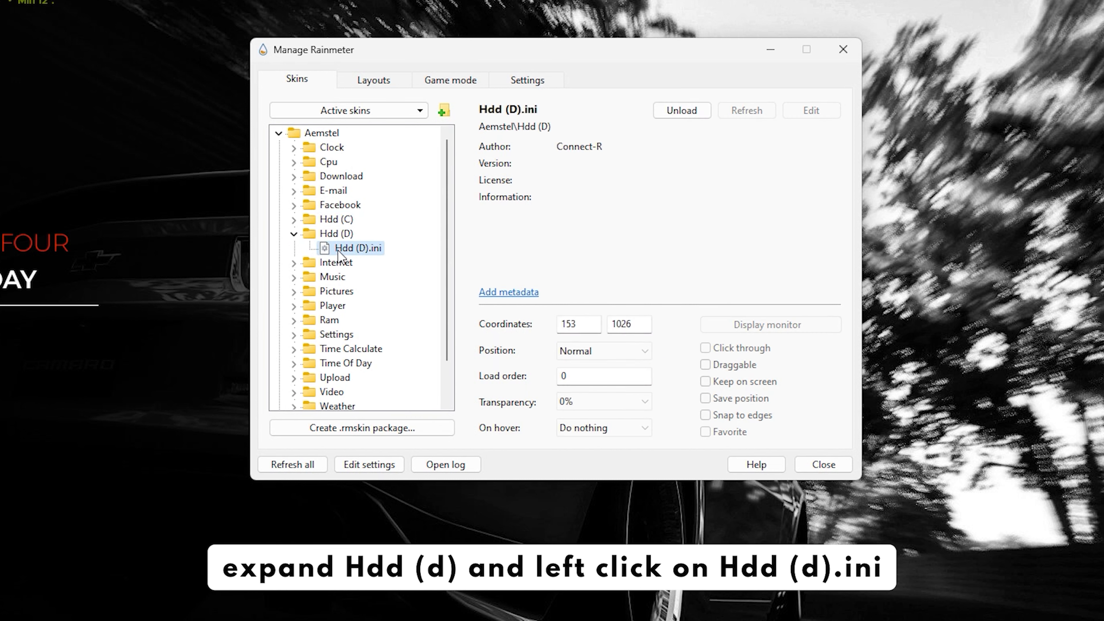
pyautogui.doubleClick(588, 329)
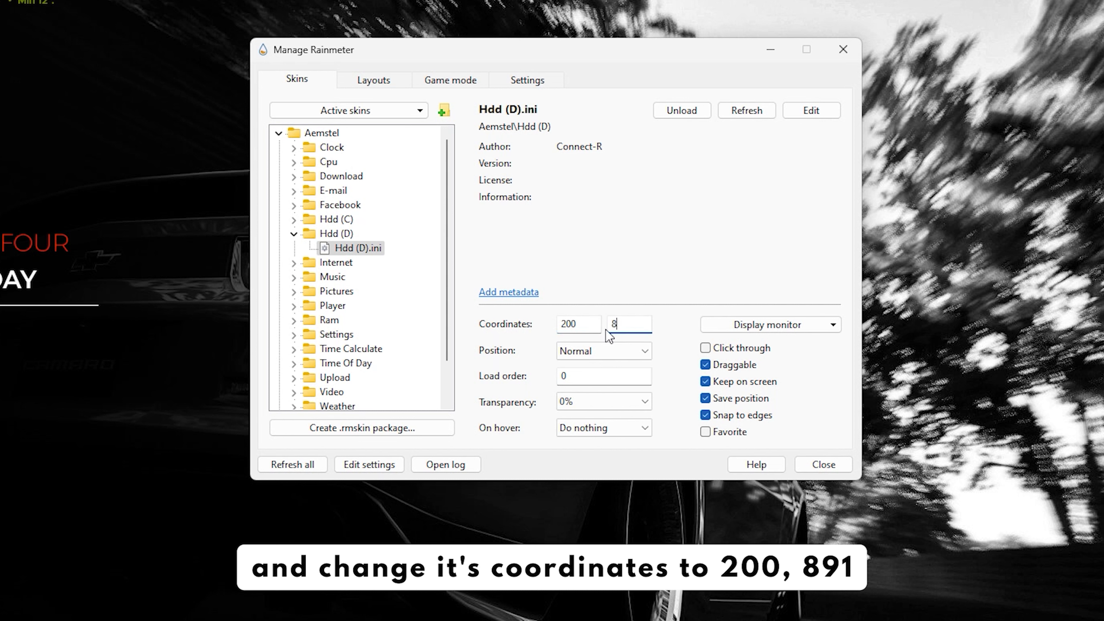
pyautogui.write('1')
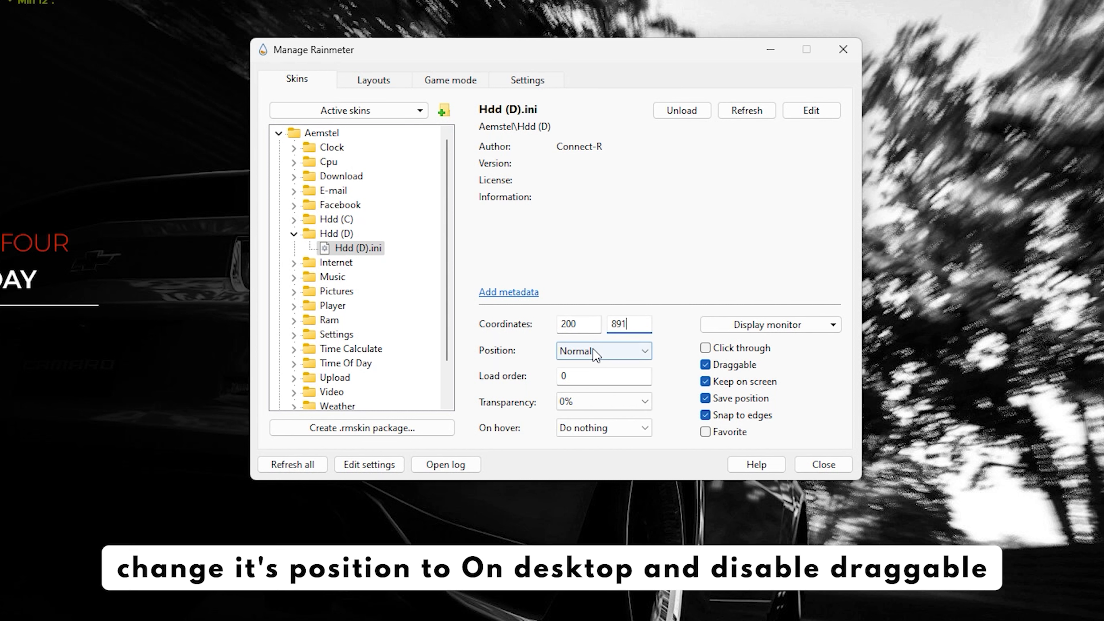
pyautogui.click(593, 352)
pyautogui.click(592, 366)
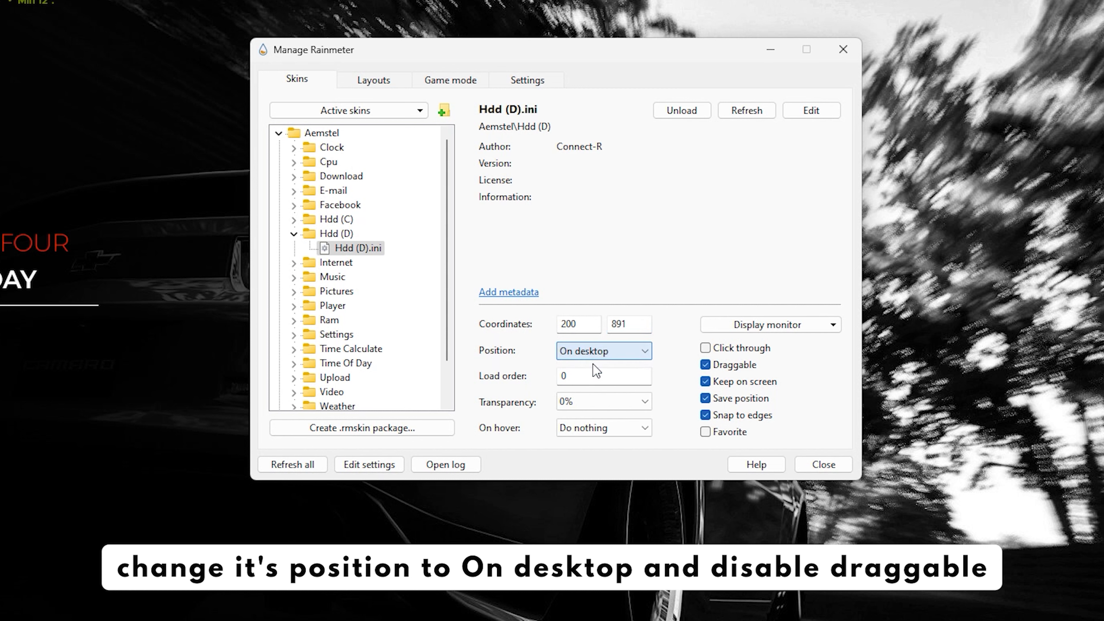
pyautogui.click(705, 365)
pyautogui.click(294, 233)
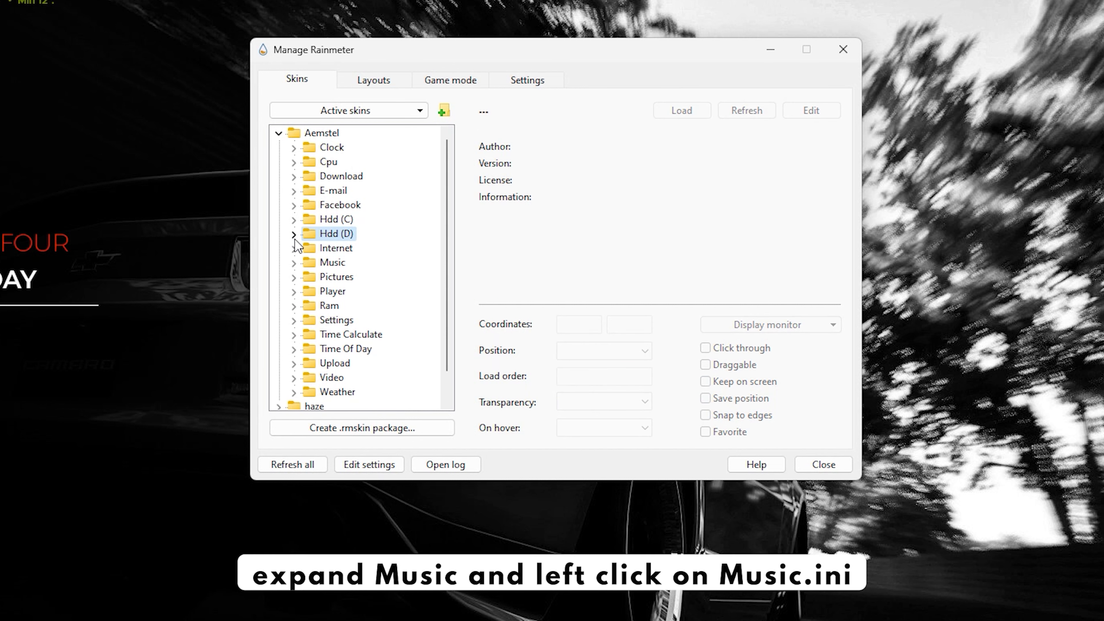
# - Configure Aemstel's Music.ini with coordinates 71, 641, position On desktop and dragging disabled
pyautogui.click(294, 263)
pyautogui.click(349, 276)
pyautogui.click(576, 325)
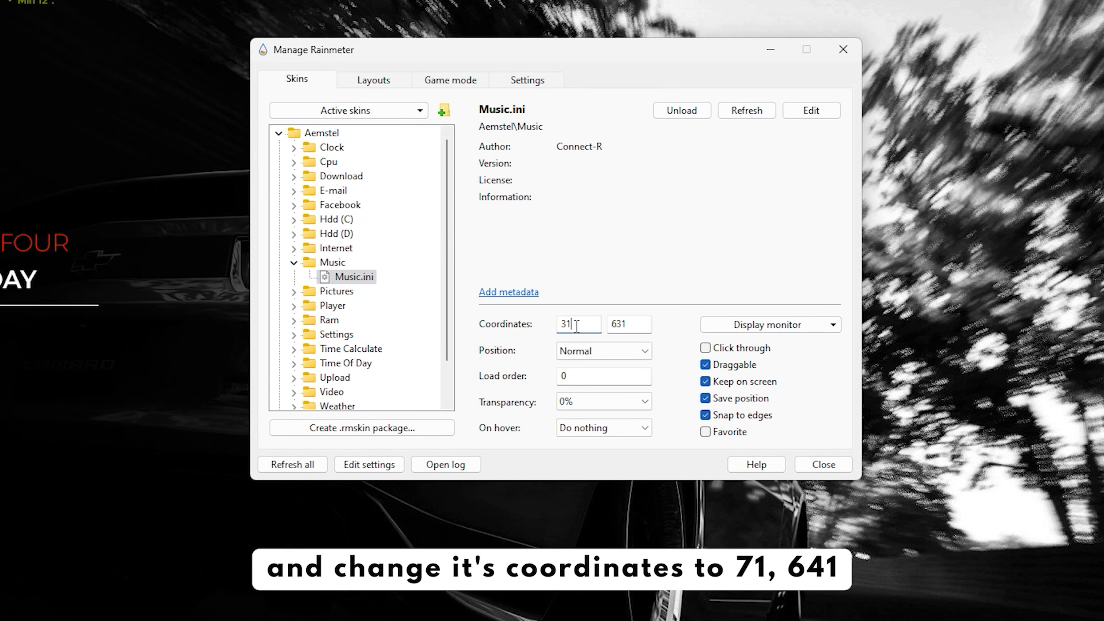
pyautogui.moveTo(577, 325); pyautogui.dragTo(547, 326)
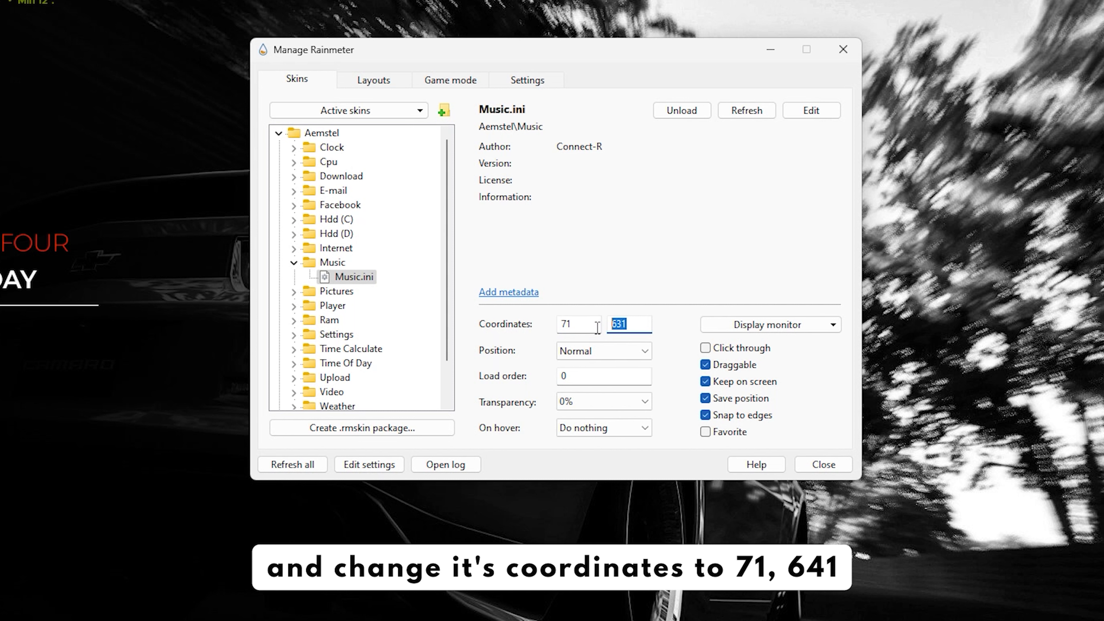
pyautogui.write('641')
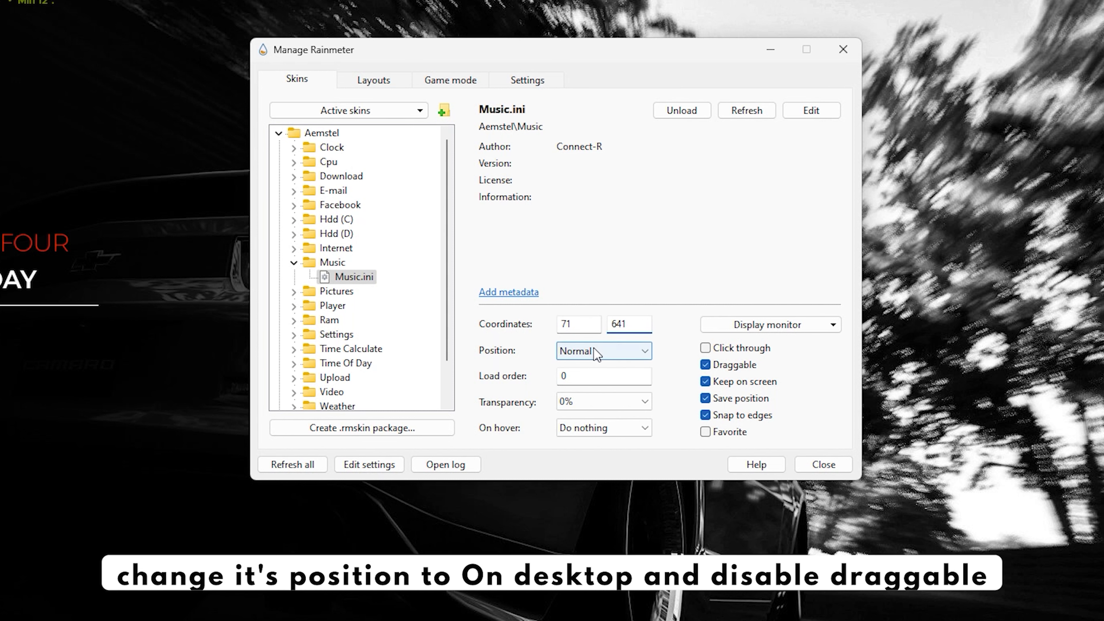
pyautogui.click(595, 353)
pyautogui.click(597, 366)
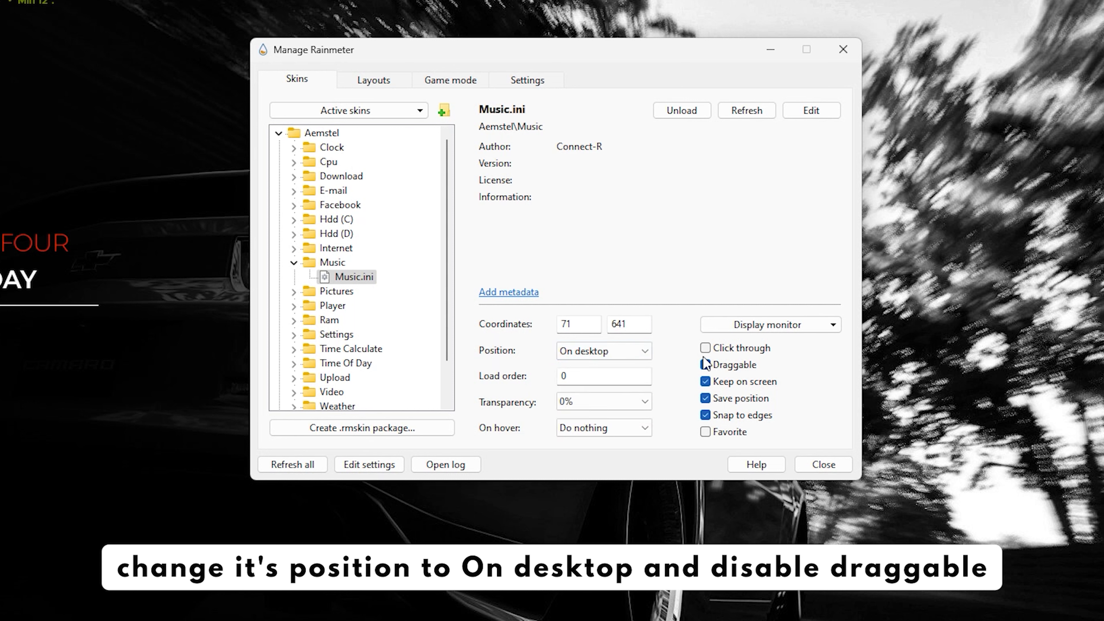
pyautogui.click(705, 365)
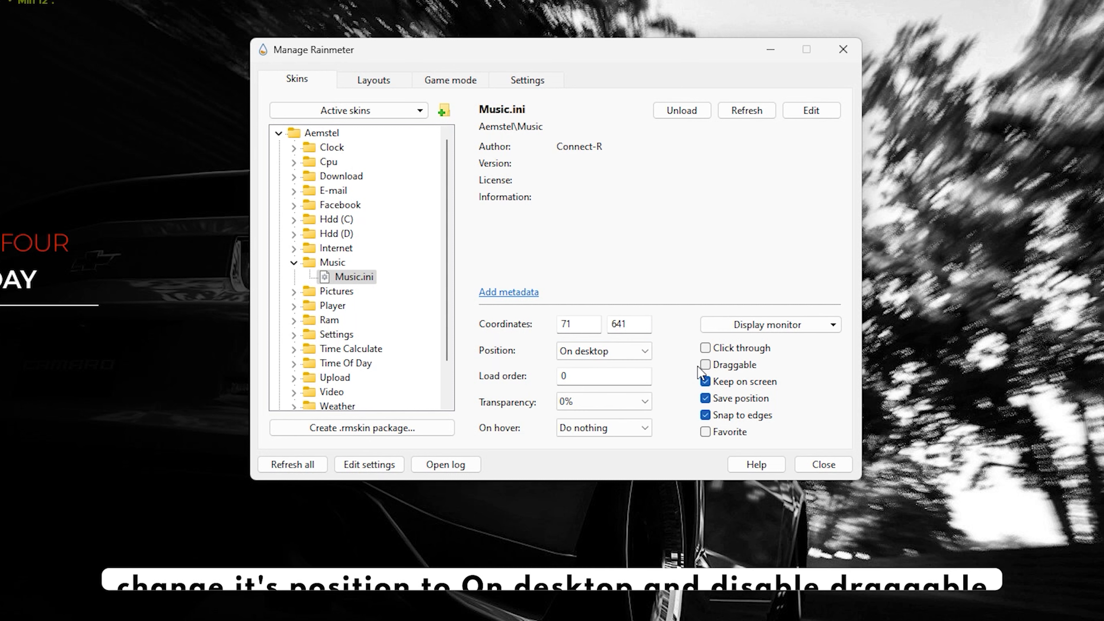
pyautogui.click(293, 263)
# - Configure Aemstel's Pictures.ini with coordinates 71, 685 and position On desktop
pyautogui.click(294, 277)
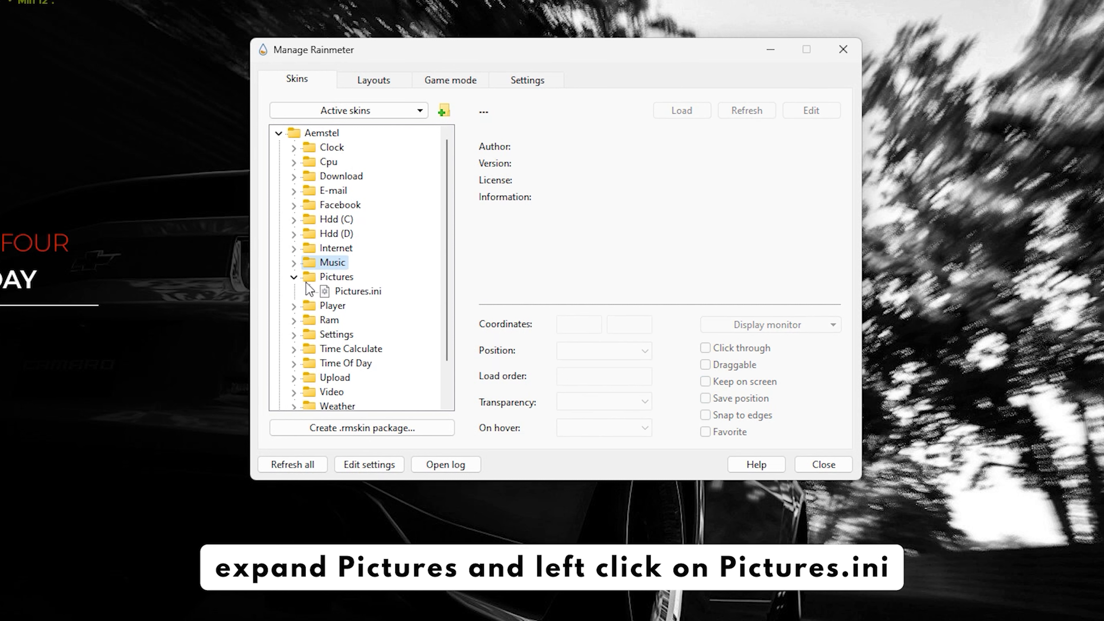
pyautogui.click(340, 295)
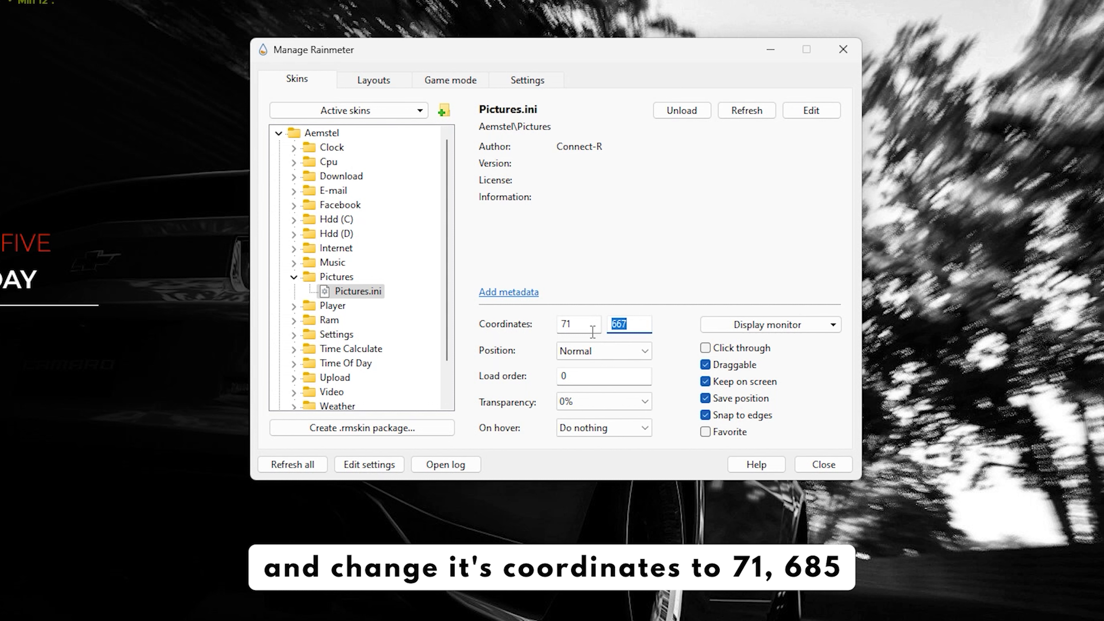
pyautogui.write('5')
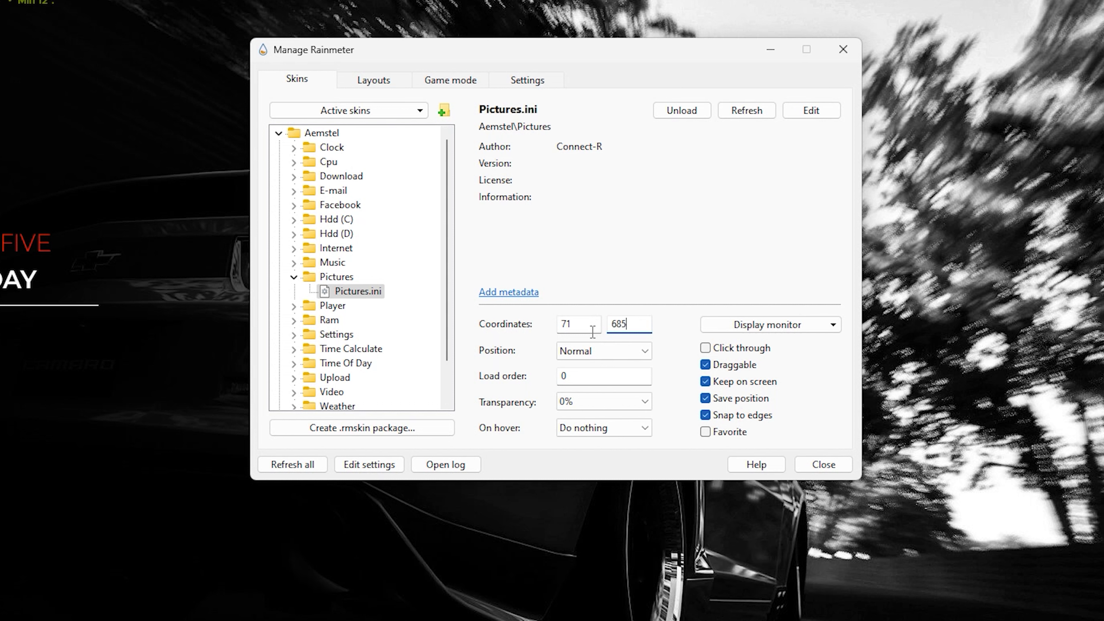
pyautogui.click(590, 350)
pyautogui.click(584, 367)
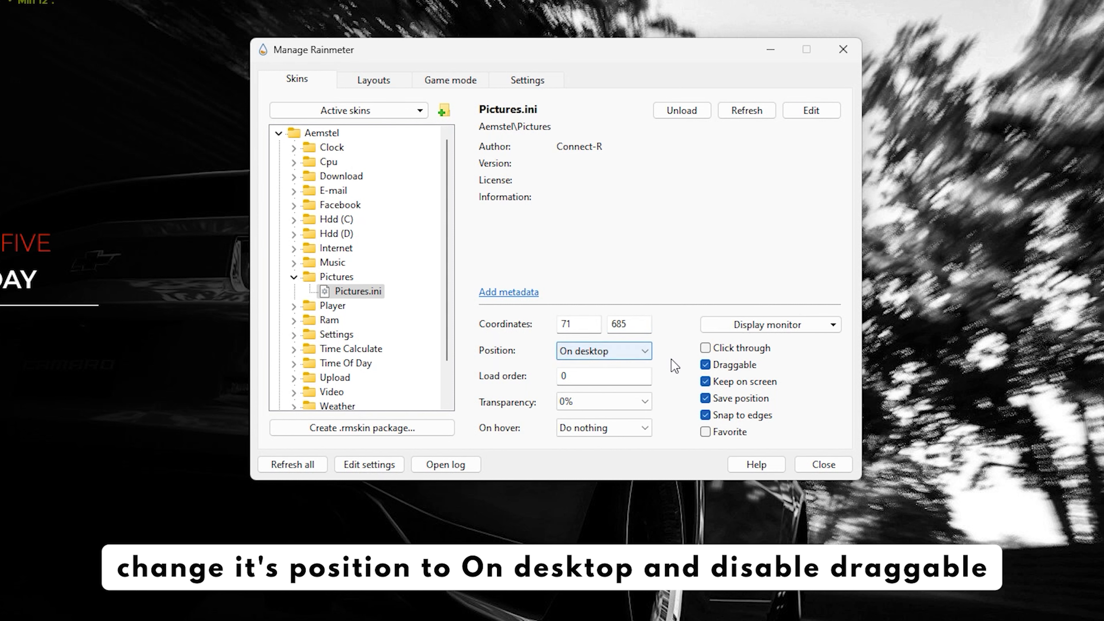
pyautogui.click(294, 277)
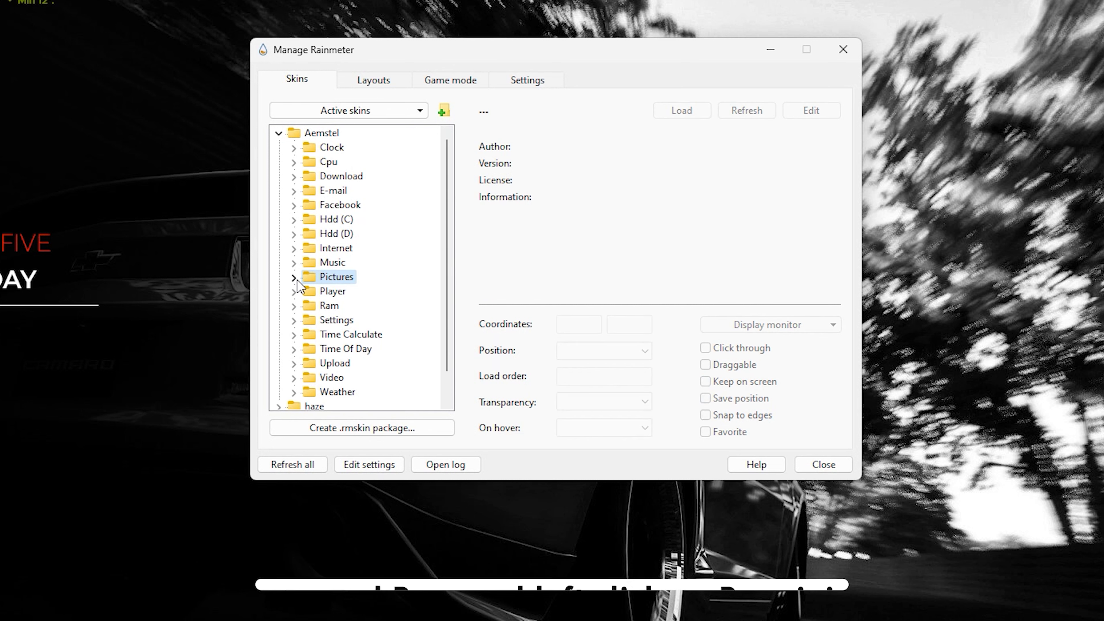
# - Configure Aemstel's Ram.ini with coordinates 100, 891, position On desktop and dragging disabled
pyautogui.click(293, 291)
pyautogui.click(294, 291)
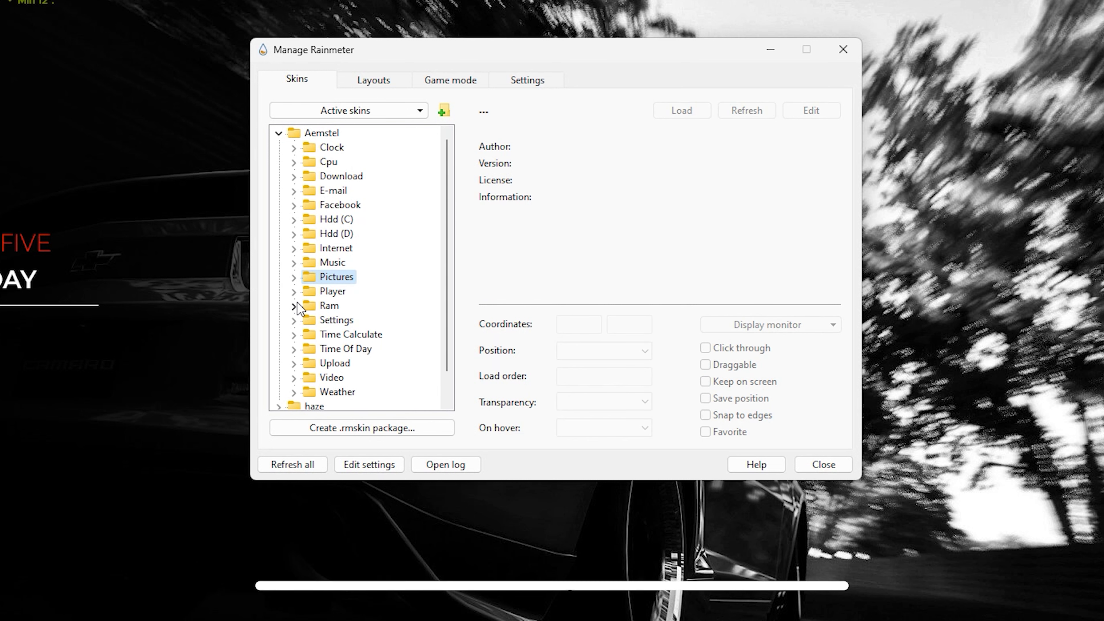
pyautogui.click(293, 306)
pyautogui.click(351, 320)
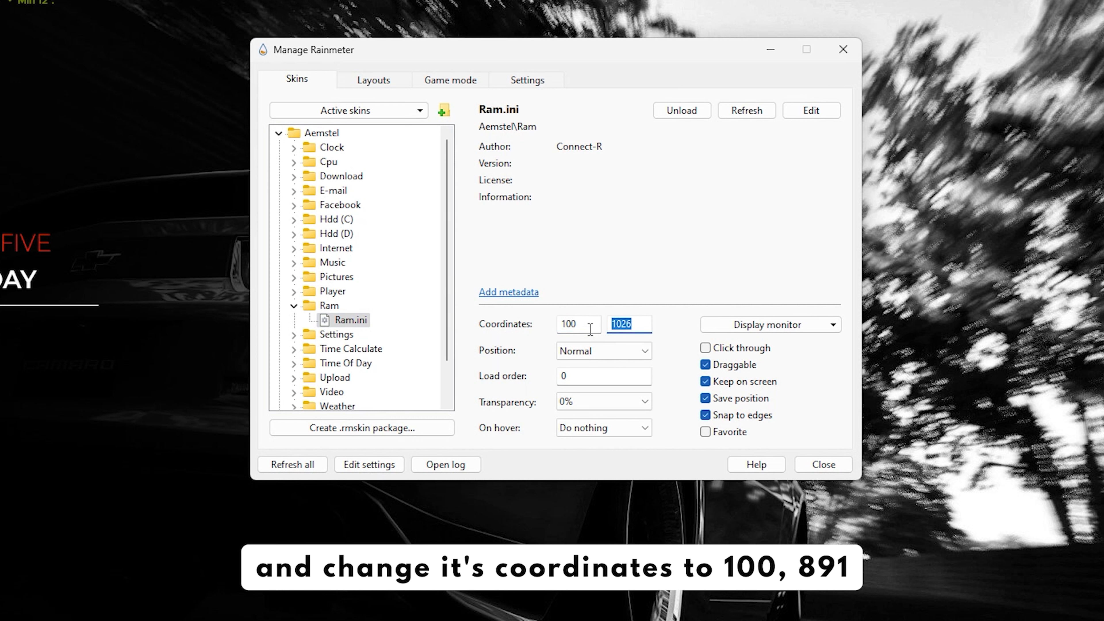
pyautogui.write('891')
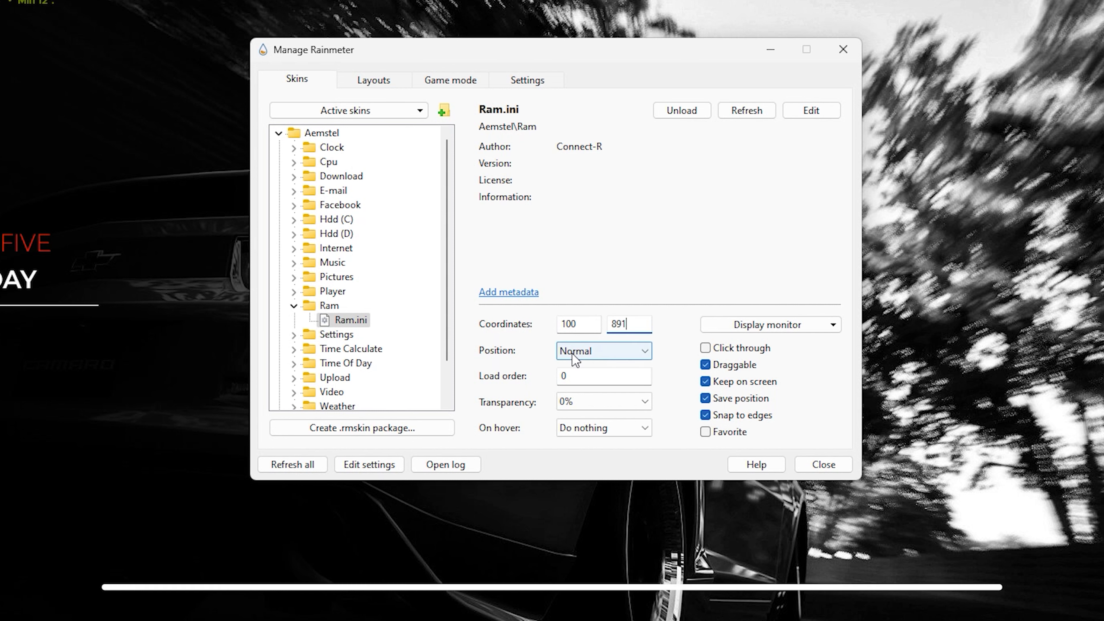
pyautogui.click(622, 350)
pyautogui.click(624, 369)
pyautogui.click(705, 365)
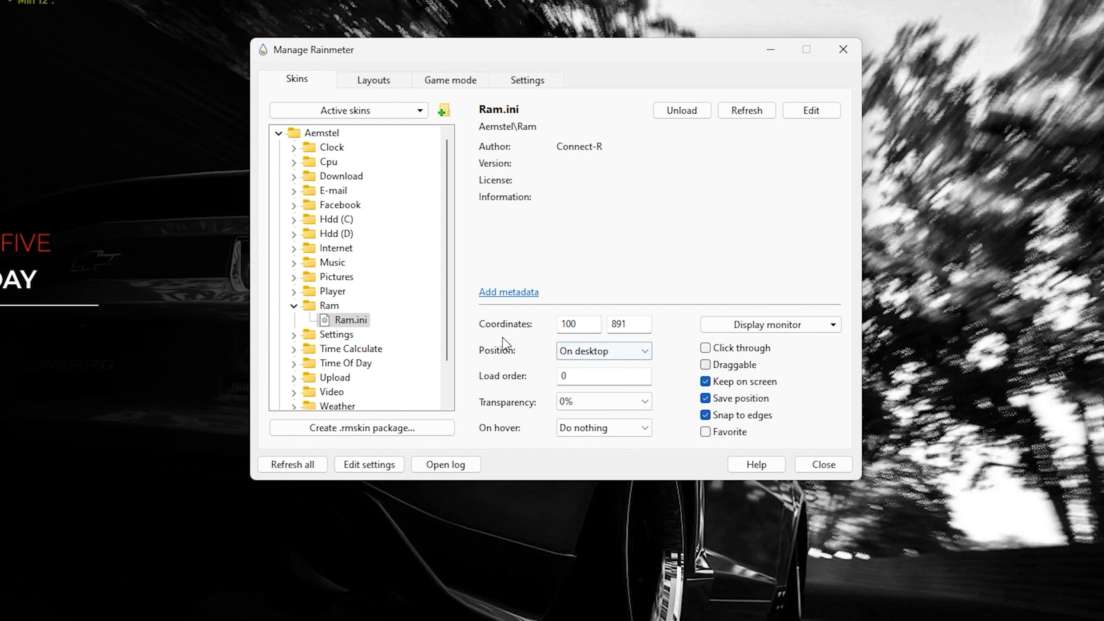
pyautogui.click(294, 306)
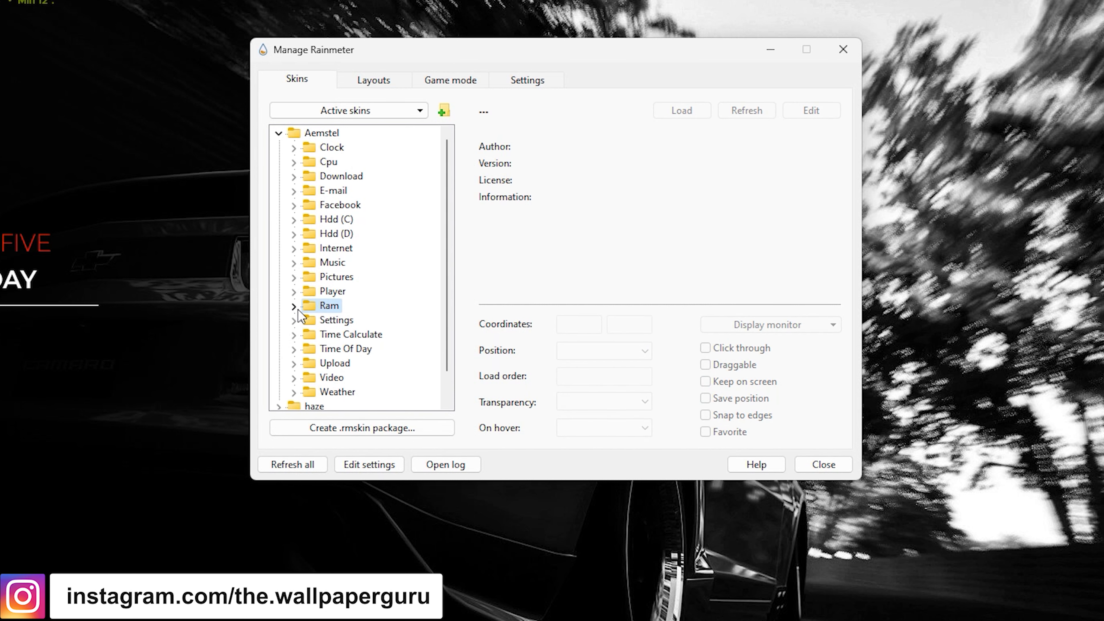
# - Configure Aemstel's Time calculate.ini with coordinates 62, 409, position On desktop and dragging disabled
pyautogui.click(294, 335)
pyautogui.click(341, 321)
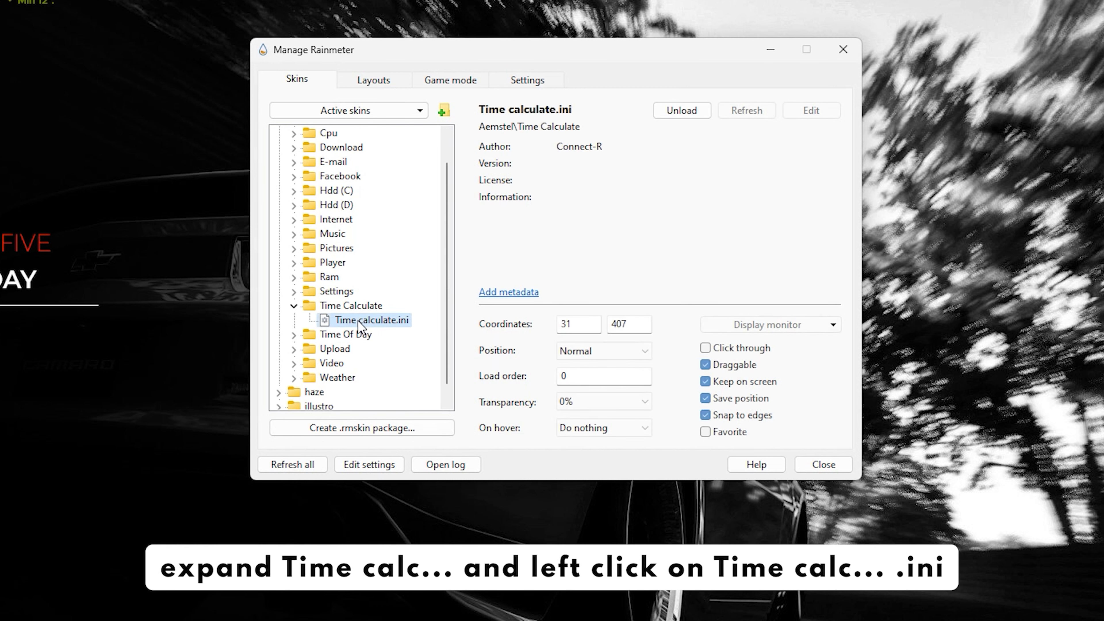
pyautogui.moveTo(578, 324); pyautogui.dragTo(521, 337)
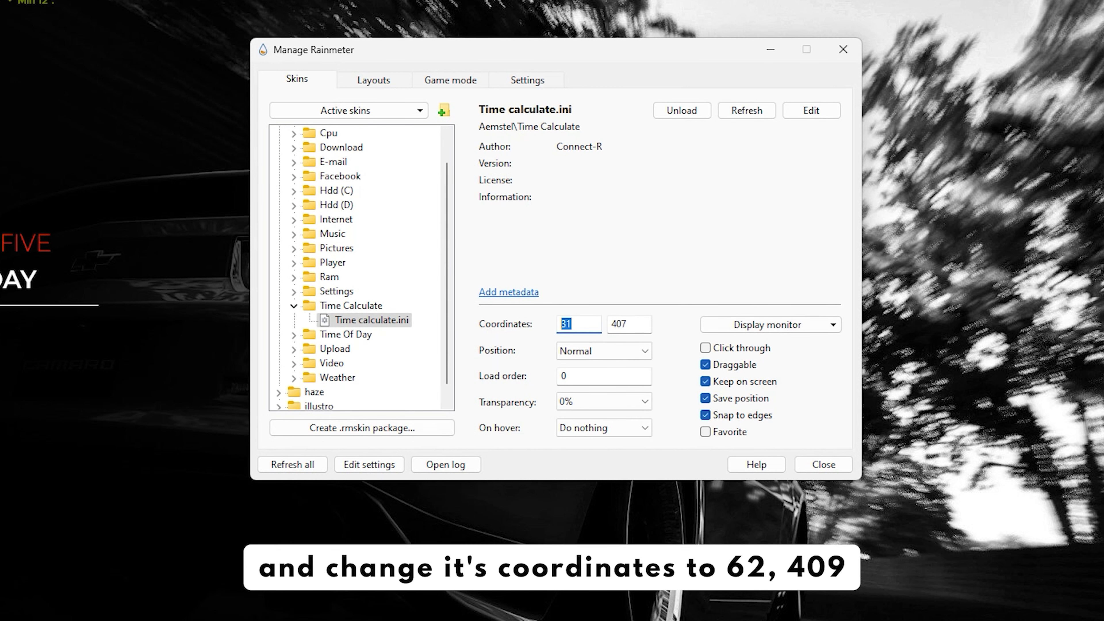
pyautogui.write('62')
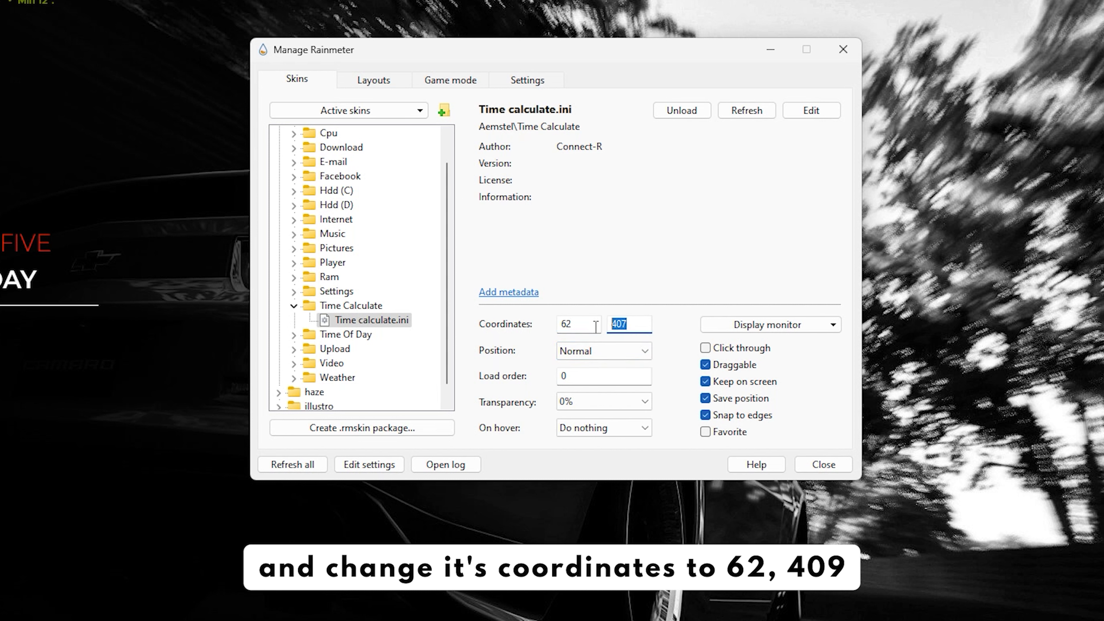
pyautogui.write('409')
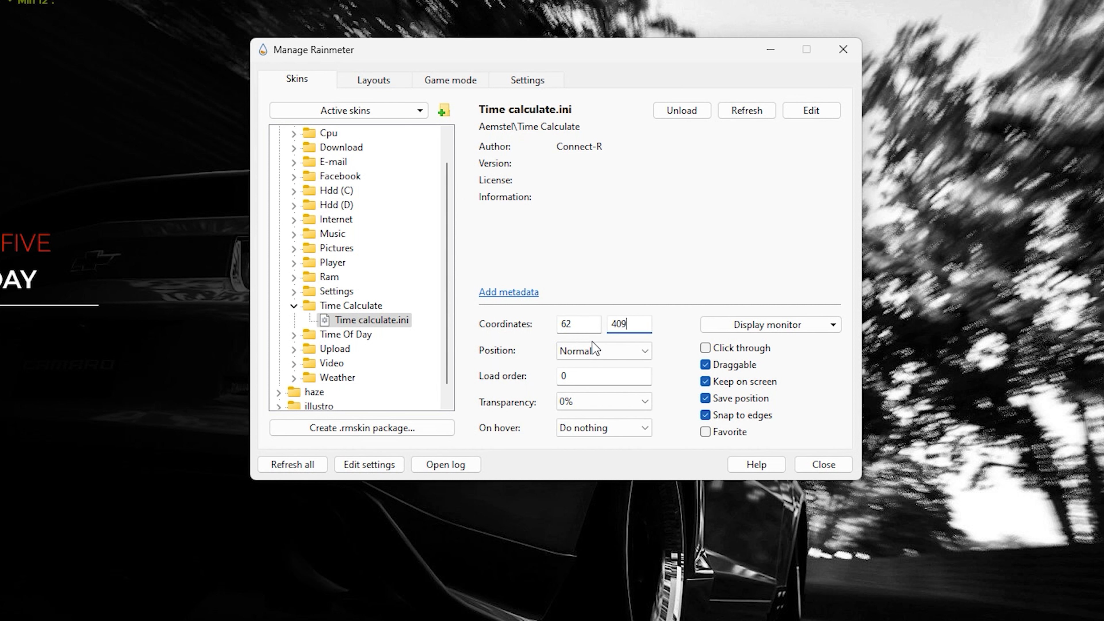
pyautogui.click(596, 353)
pyautogui.click(582, 366)
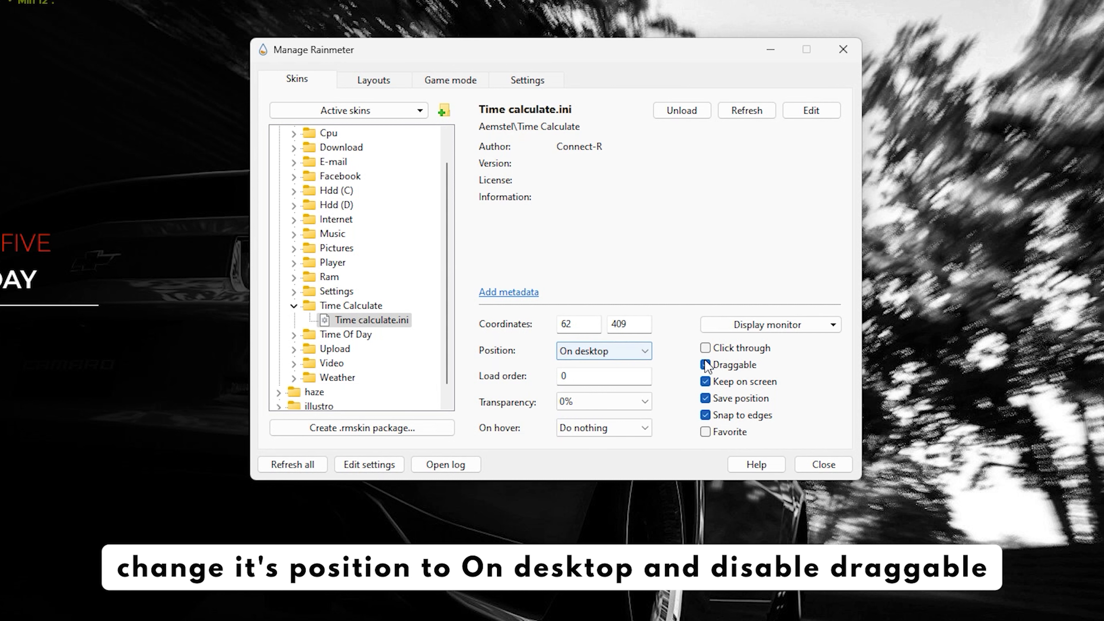
pyautogui.click(705, 364)
pyautogui.click(293, 306)
# - Configure Aemstel's Time Of Day.ini with coordinates 62, 340, position On desktop and dragging disabled
pyautogui.click(294, 319)
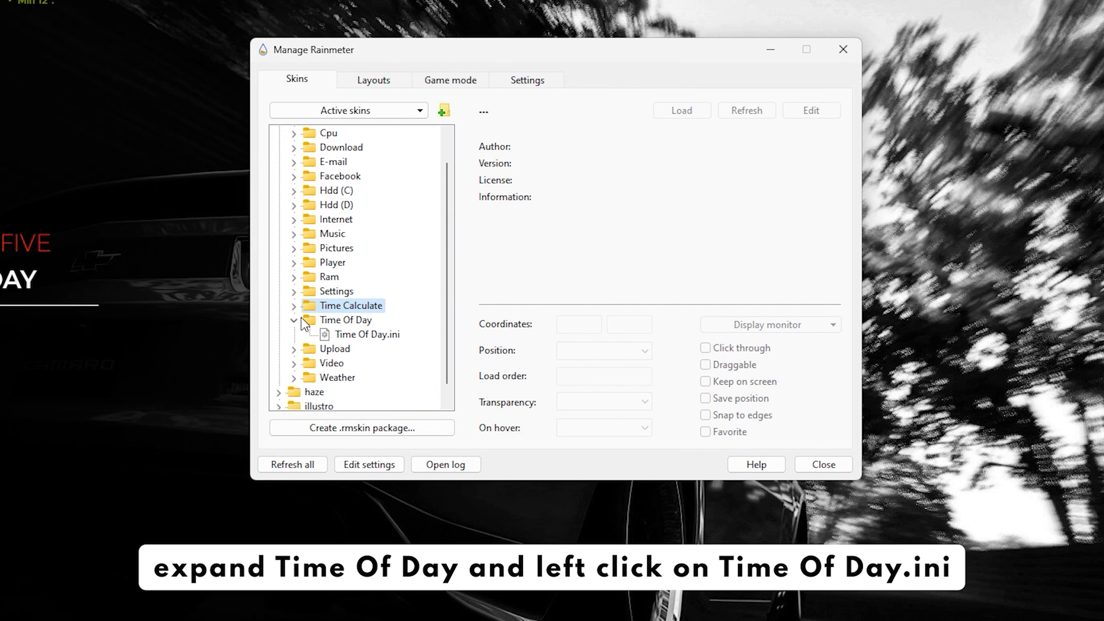
pyautogui.click(361, 334)
pyautogui.doubleClick(591, 329)
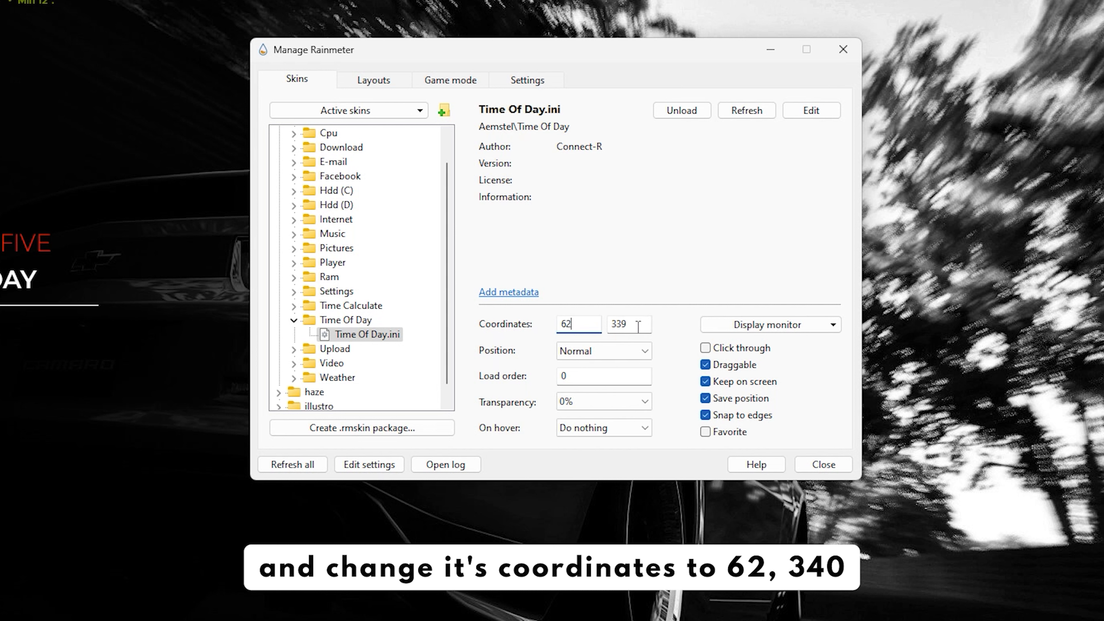
pyautogui.write('340')
pyautogui.click(602, 352)
pyautogui.click(600, 368)
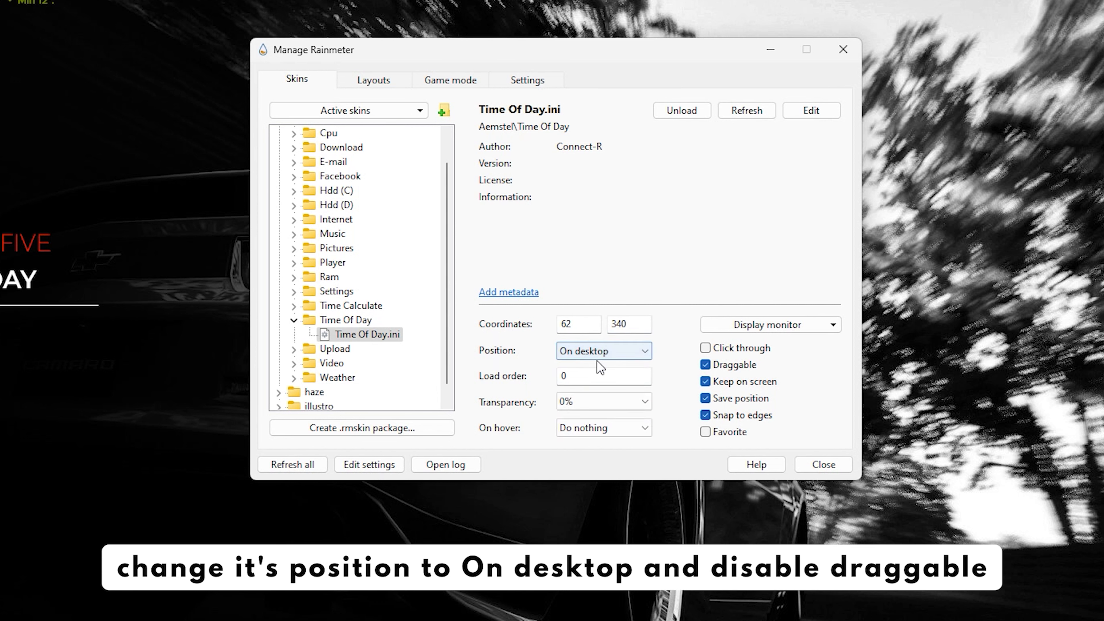
pyautogui.click(704, 365)
pyautogui.click(293, 319)
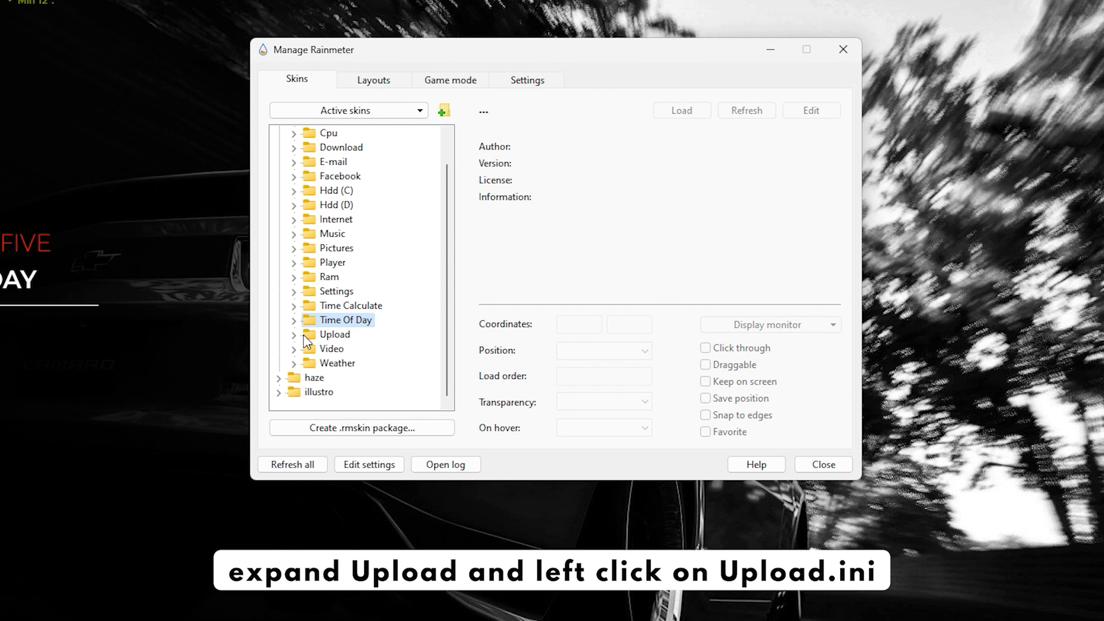
# - Configure Aemstel's Upload.ini with coordinates 256, 891, position On desktop and dragging disabled
pyautogui.click(293, 334)
pyautogui.click(337, 349)
pyautogui.doubleClick(568, 324)
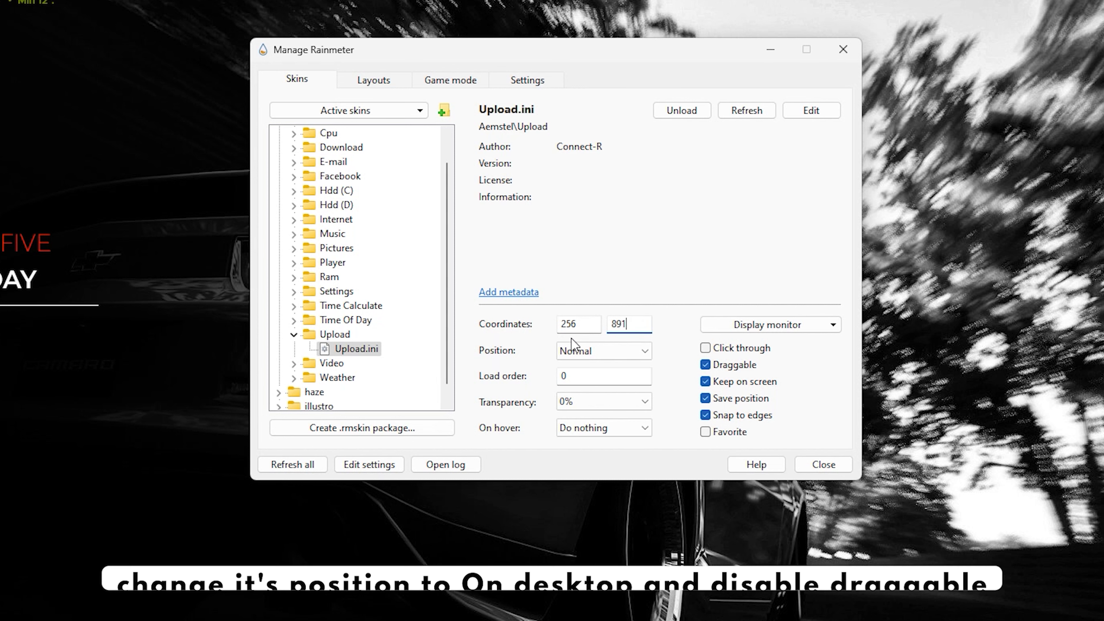
pyautogui.click(574, 349)
pyautogui.click(575, 363)
pyautogui.click(576, 352)
pyautogui.click(578, 365)
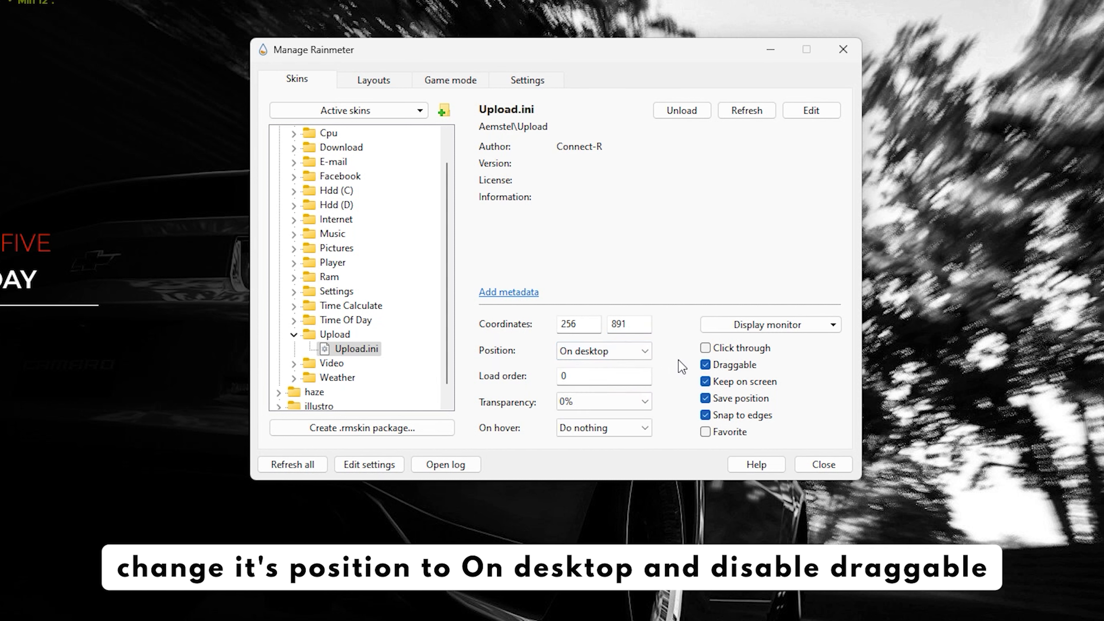
pyautogui.click(705, 364)
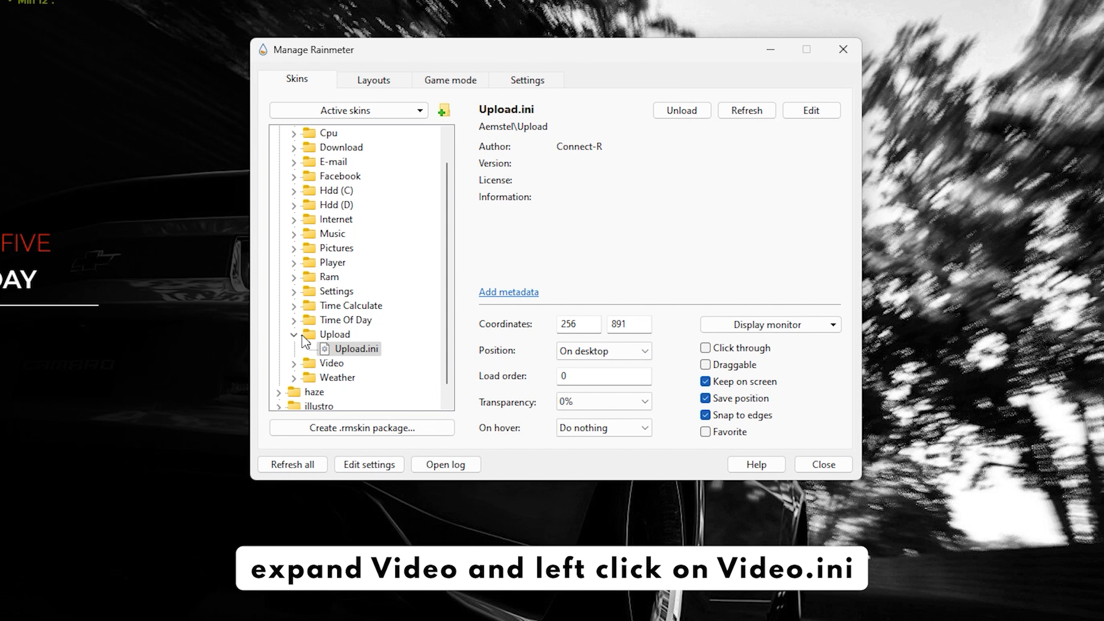
pyautogui.click(293, 335)
# - Configure Aemstel's Video.ini with coordinates 71, 729, position On desktop and dragging disabled
pyautogui.click(293, 348)
pyautogui.click(353, 363)
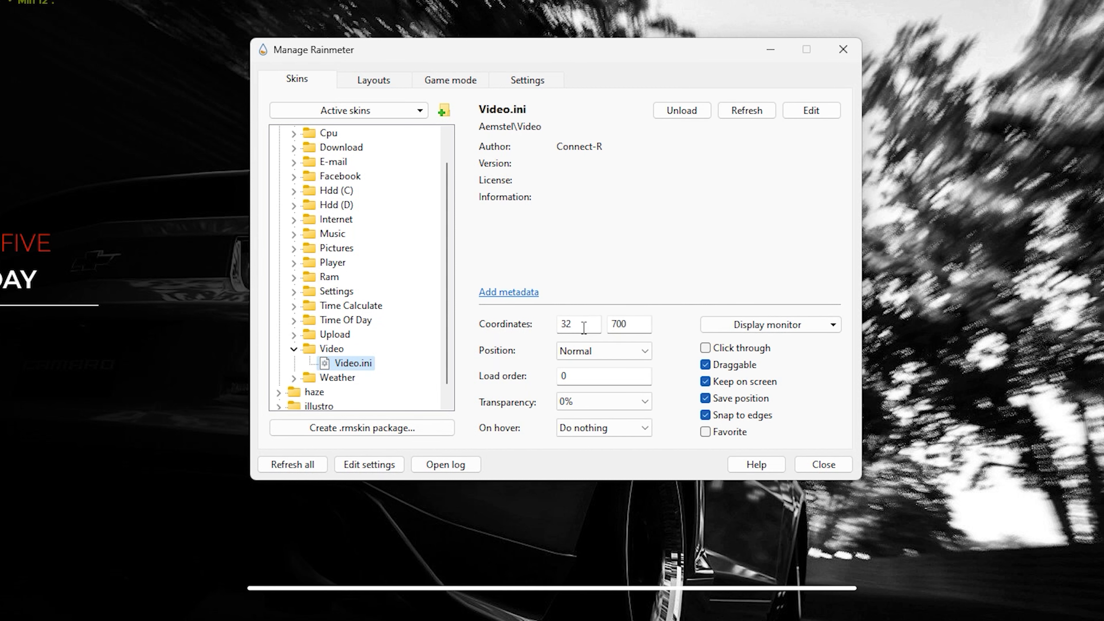
pyautogui.doubleClick(567, 324)
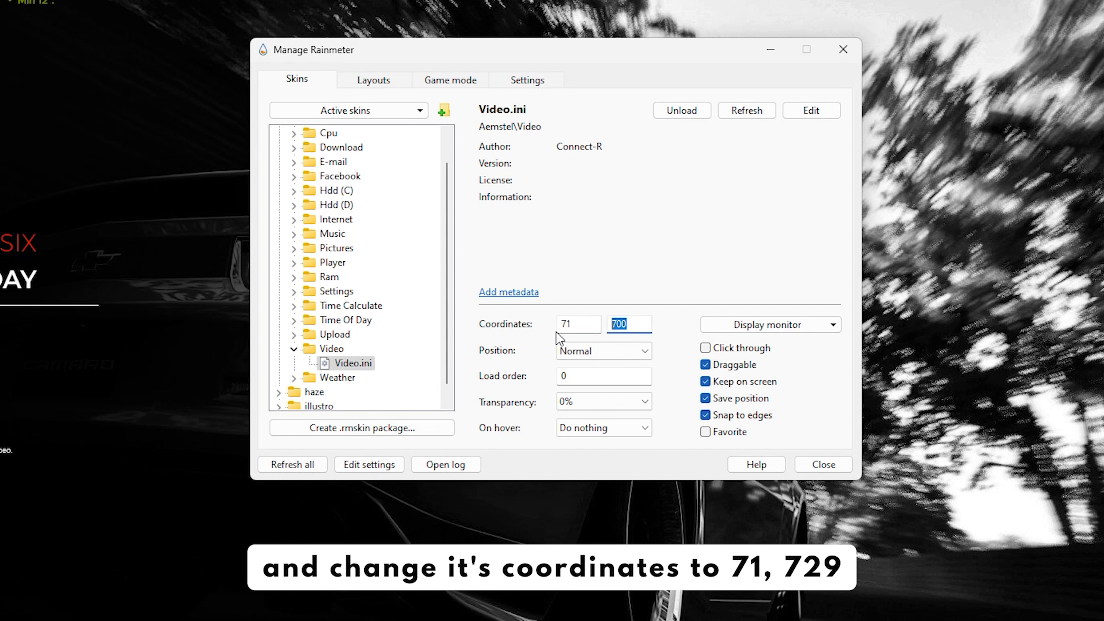
pyautogui.write('729')
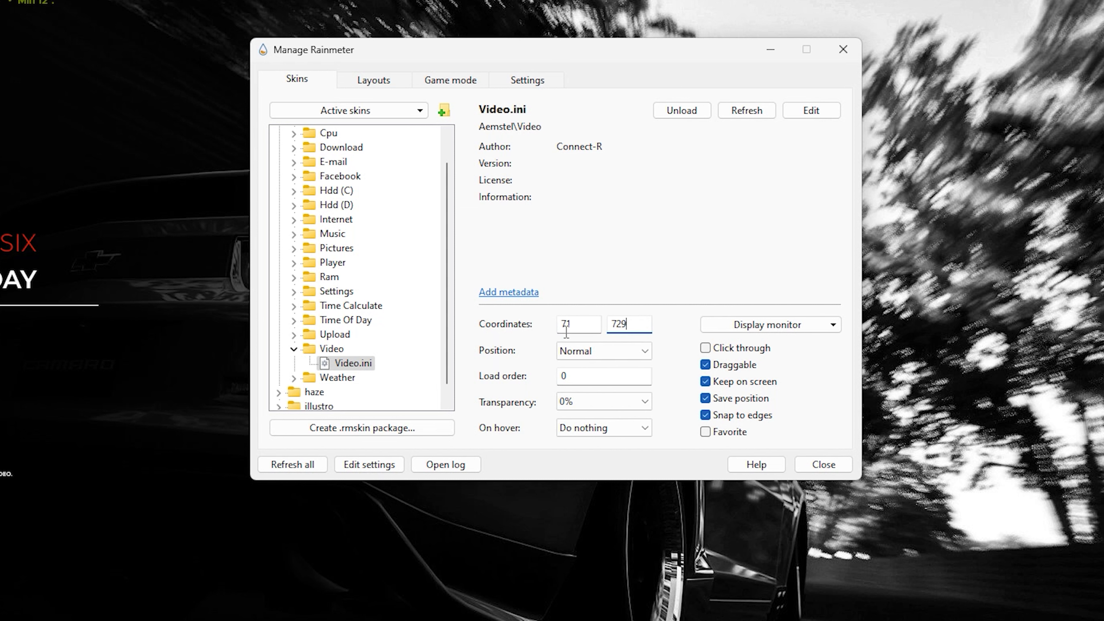
pyautogui.click(575, 352)
pyautogui.click(579, 363)
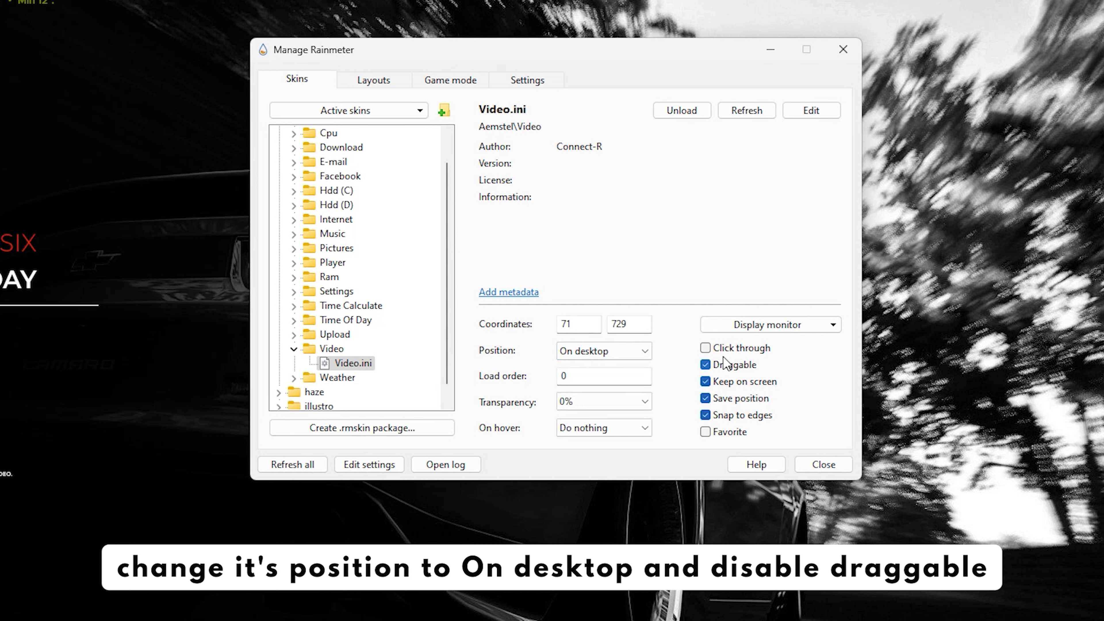
pyautogui.click(705, 365)
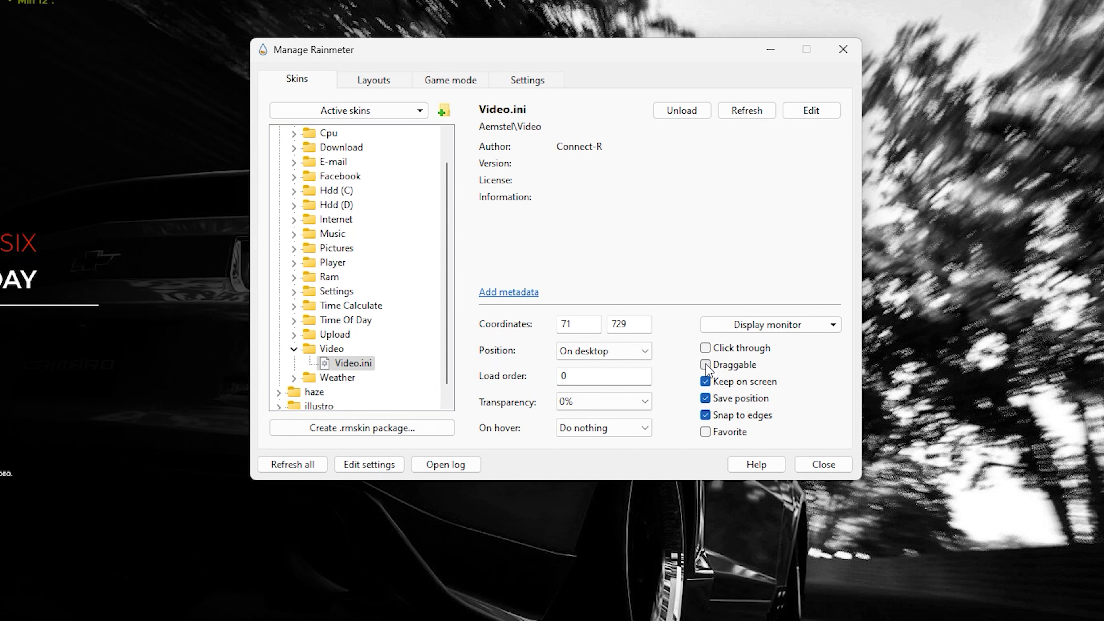
# - Collapse the Aemstel skins and unload Date.ini from the haze Date folder
pyautogui.scroll(1, 360, 278)
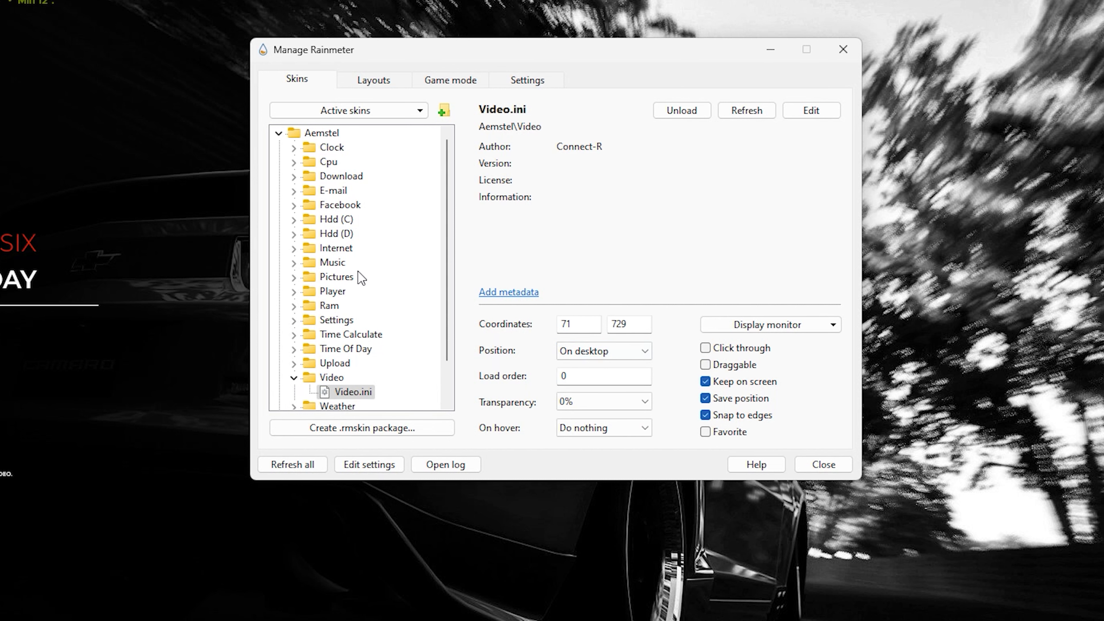
pyautogui.click(279, 133)
pyautogui.click(278, 147)
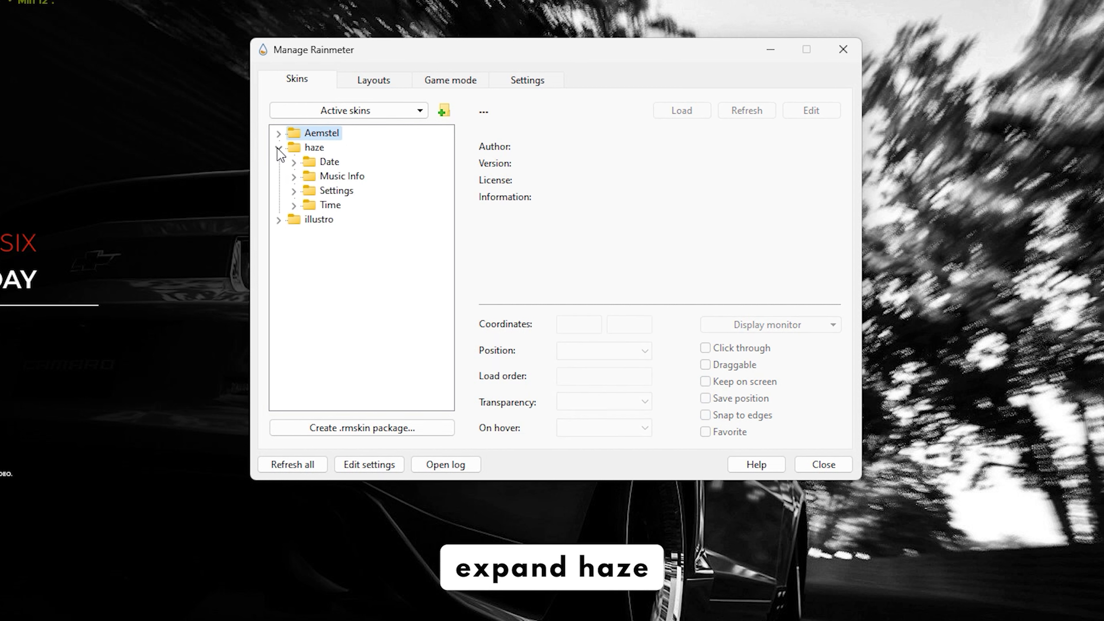
pyautogui.click(294, 162)
pyautogui.rightClick(338, 177)
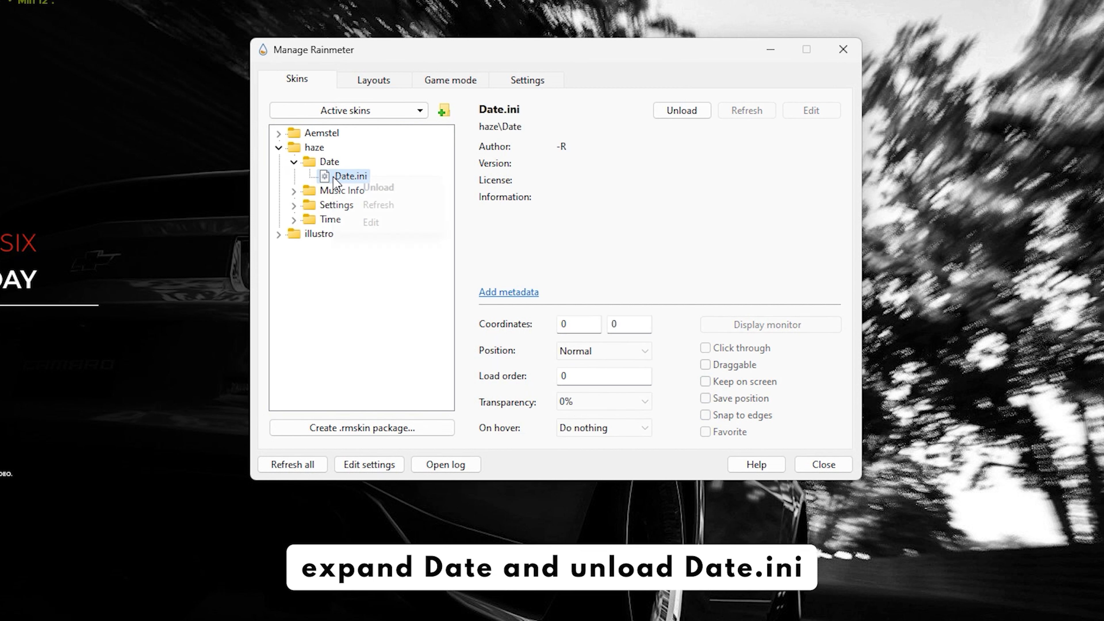
pyautogui.click(354, 189)
pyautogui.click(294, 162)
# - Load haze's Music Info.ini with coordinates 54, 815, position On desktop and dragging disabled
pyautogui.click(294, 176)
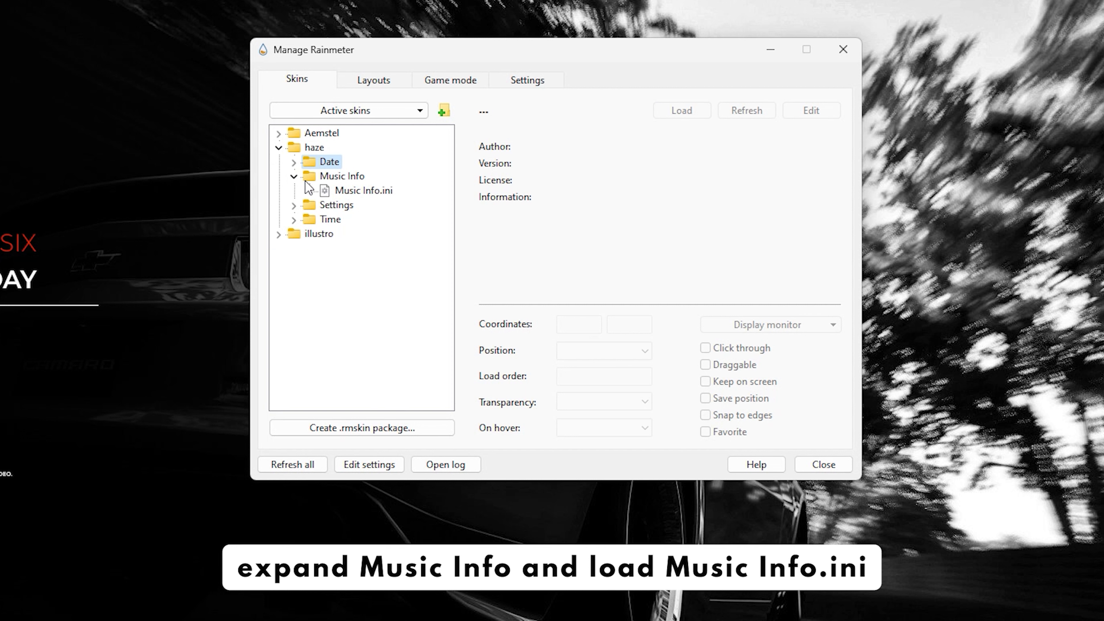
pyautogui.rightClick(331, 193)
pyautogui.click(370, 203)
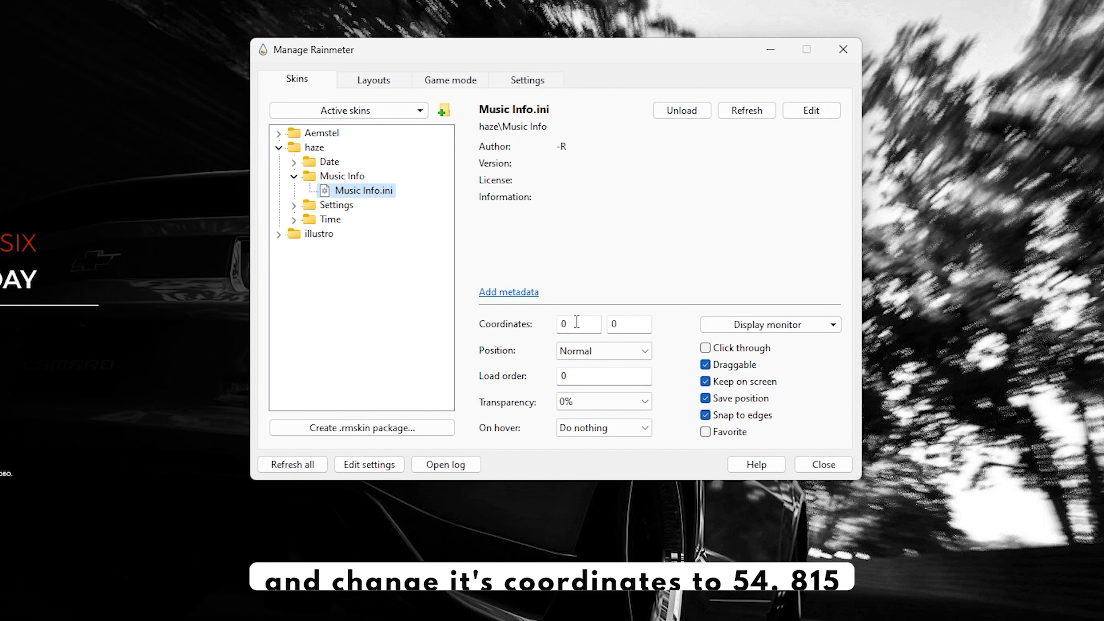
pyautogui.doubleClick(553, 324)
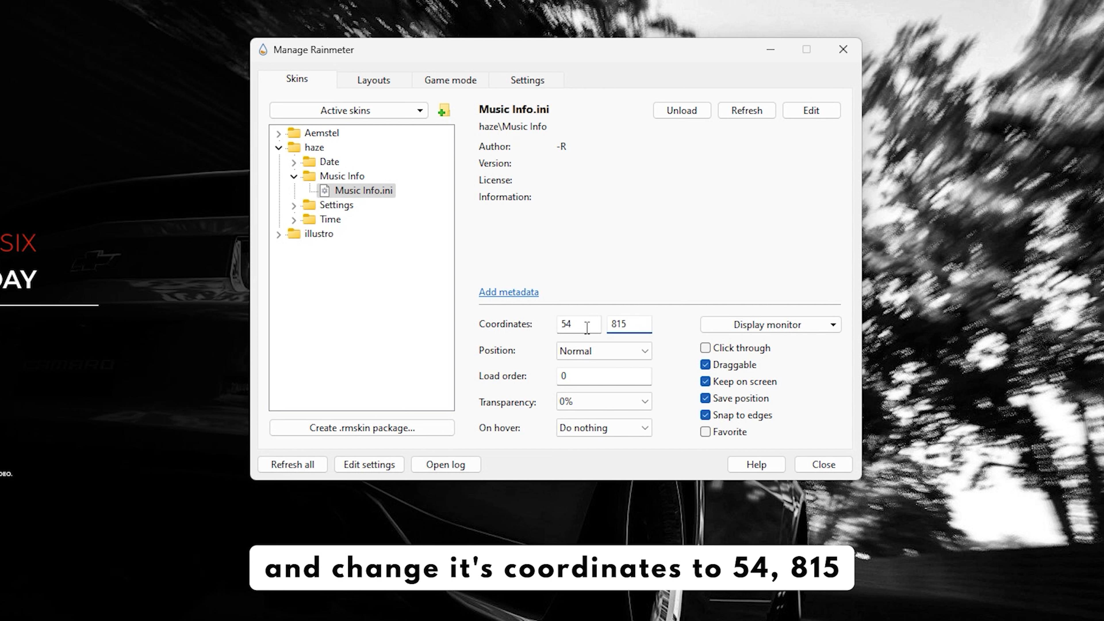
pyautogui.click(599, 353)
pyautogui.click(582, 366)
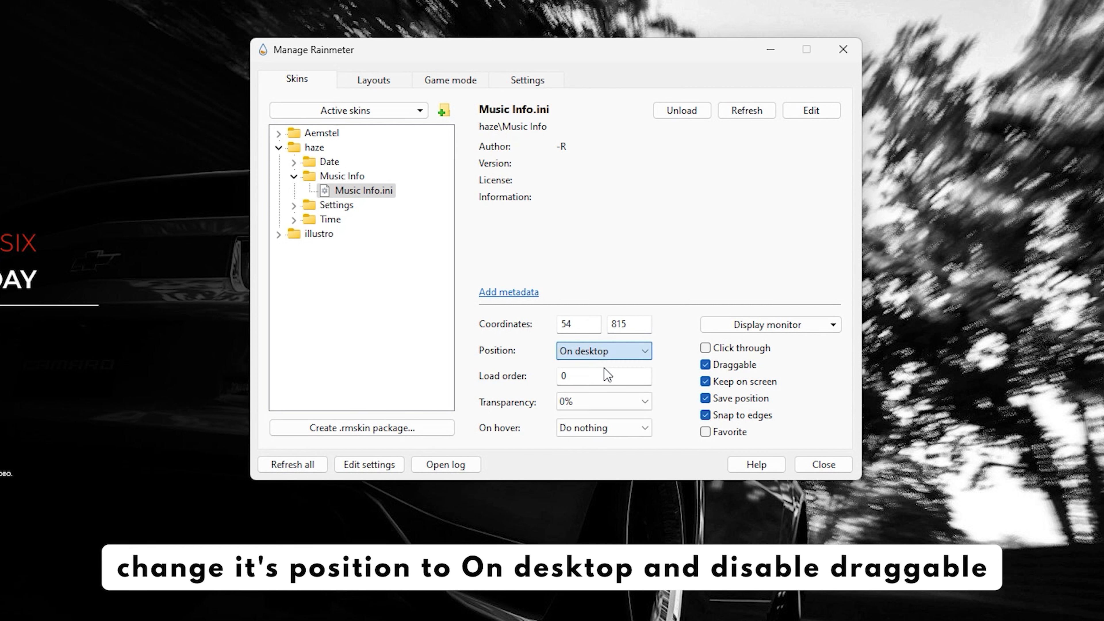
pyautogui.click(705, 364)
pyautogui.click(294, 176)
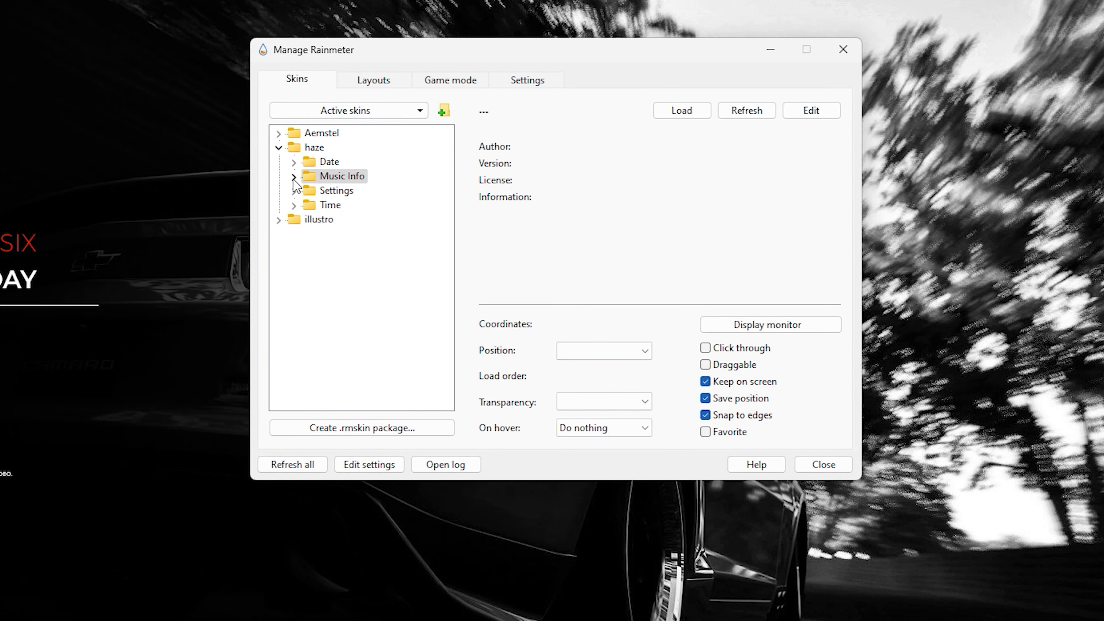
# - Load haze's Settings.ini, placed at about 1473, 127, and choose Spotify as its media player
pyautogui.click(294, 190)
pyautogui.rightClick(326, 205)
pyautogui.click(357, 214)
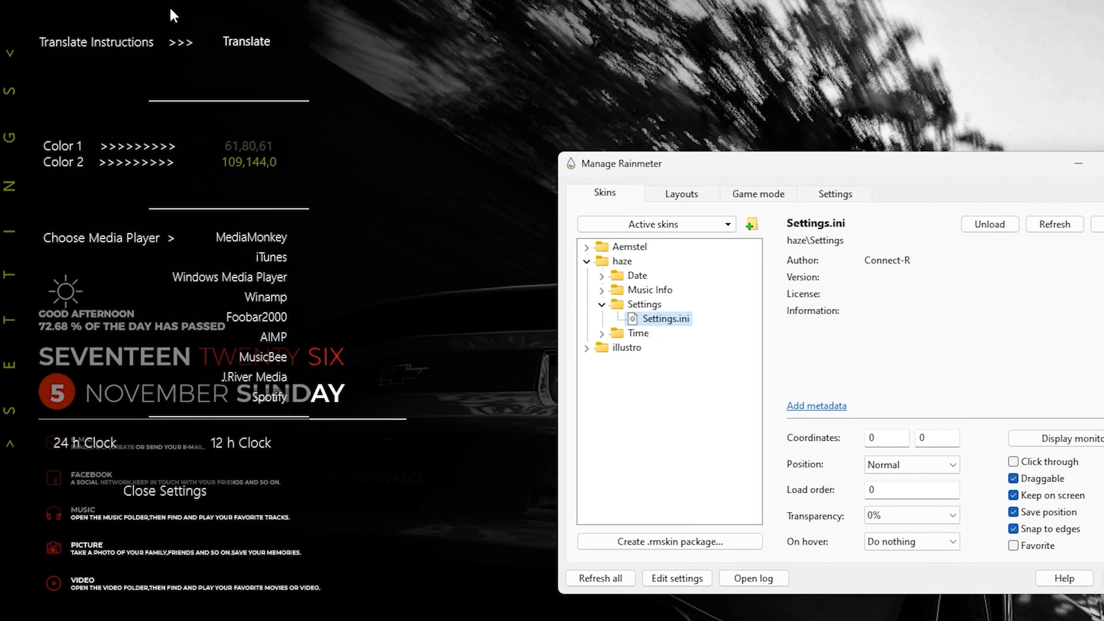
pyautogui.moveTo(171, 7); pyautogui.dragTo(1094, 72)
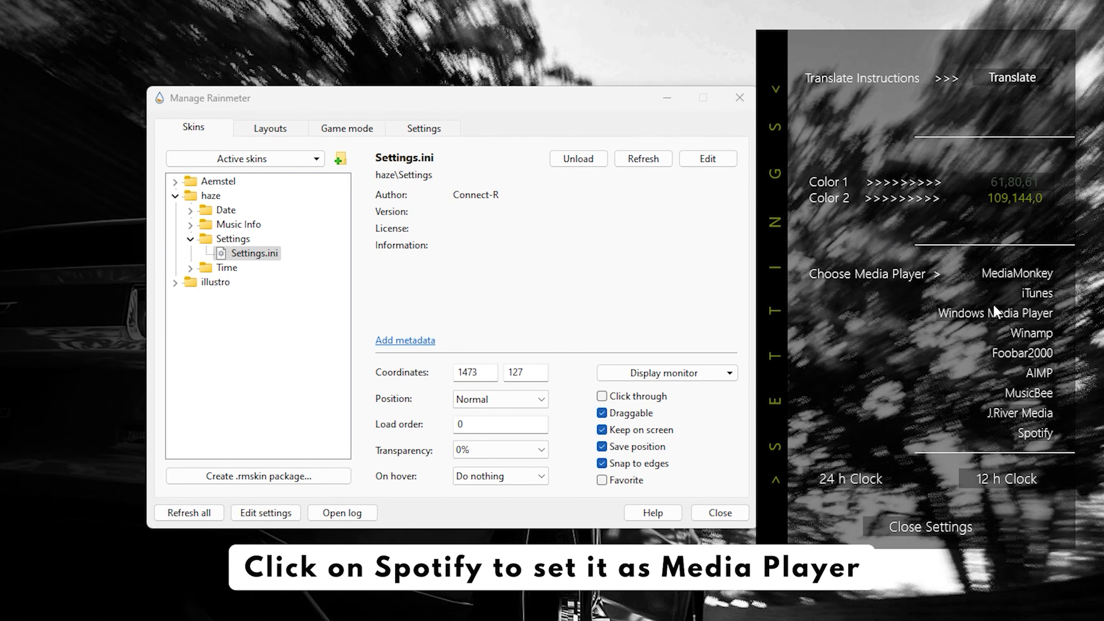
pyautogui.click(1031, 436)
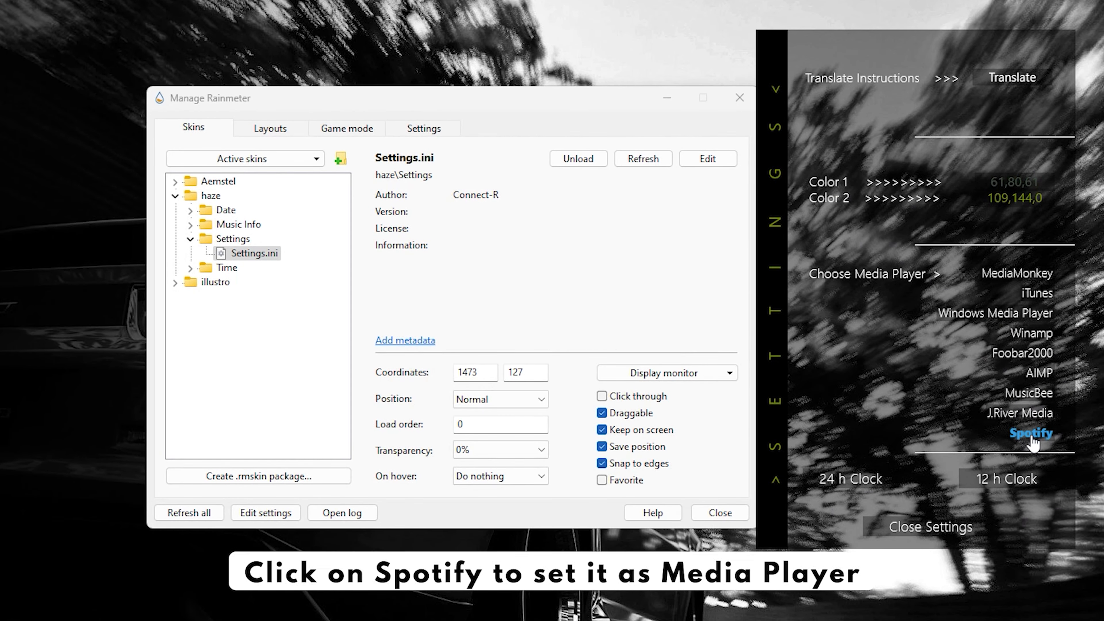
# - Set Color 1 in the haze settings to RGB 255, 255, 255
pyautogui.click(1017, 183)
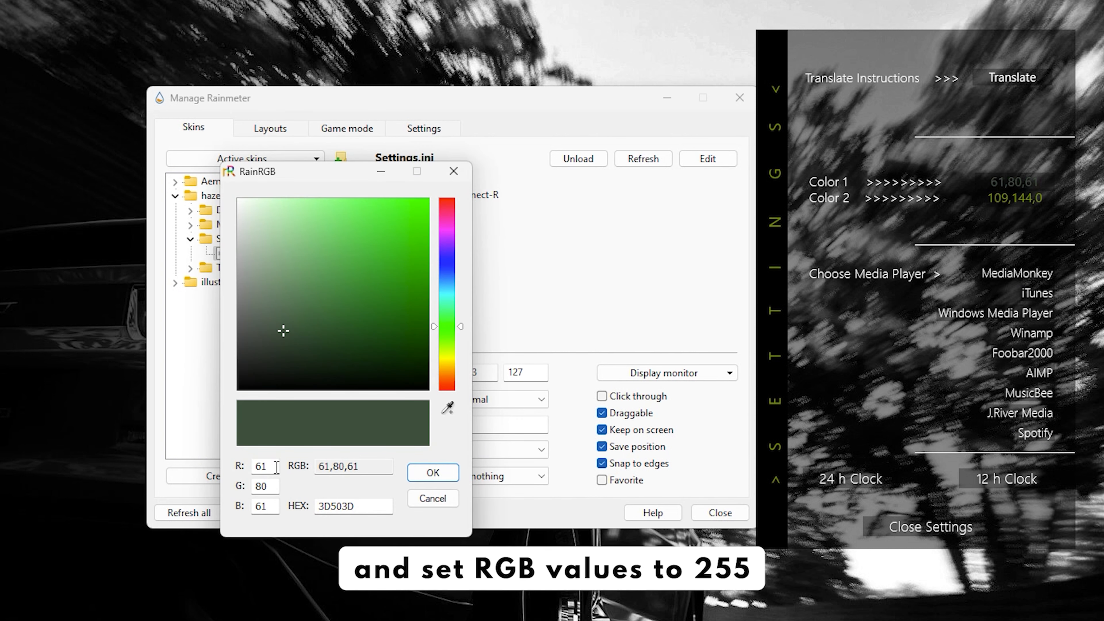
pyautogui.doubleClick(260, 466)
pyautogui.write('255,')
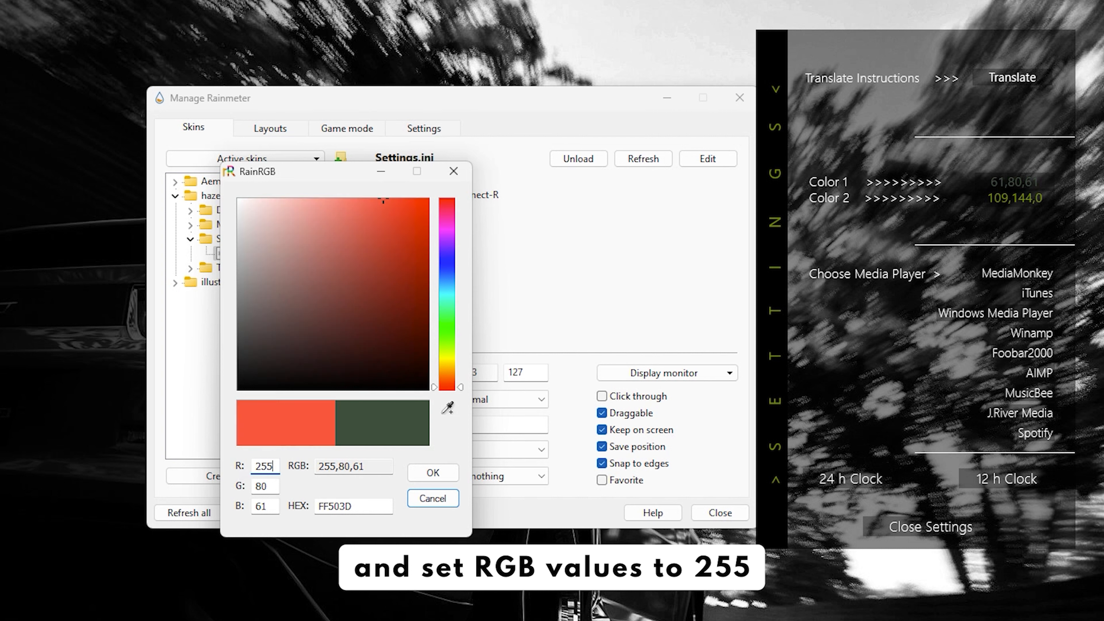
pyautogui.write('255')
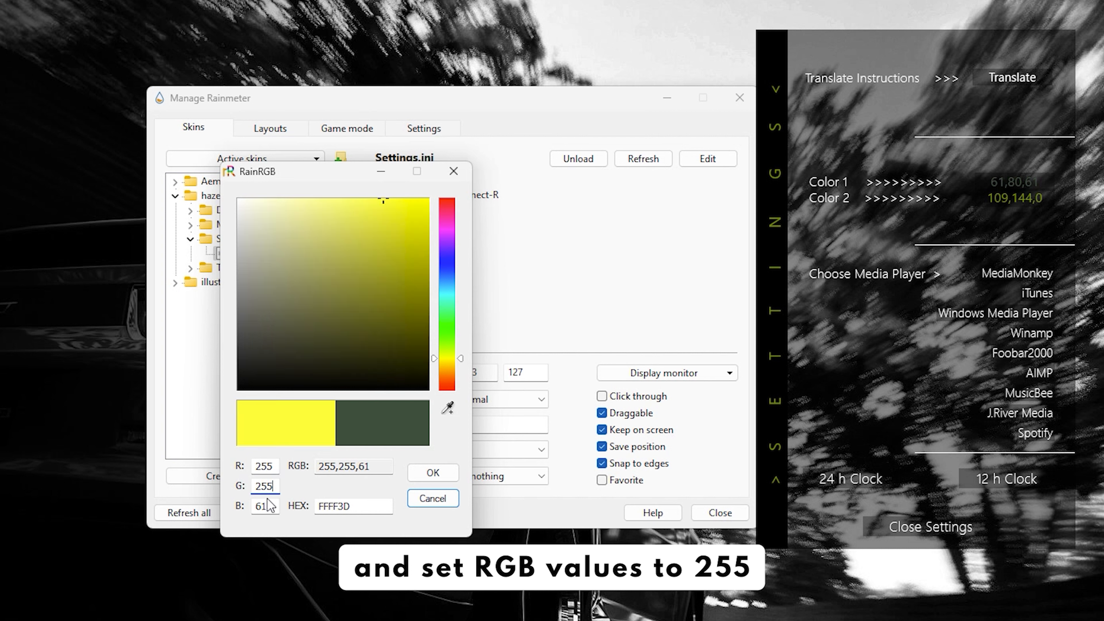
pyautogui.doubleClick(261, 505)
pyautogui.write('255')
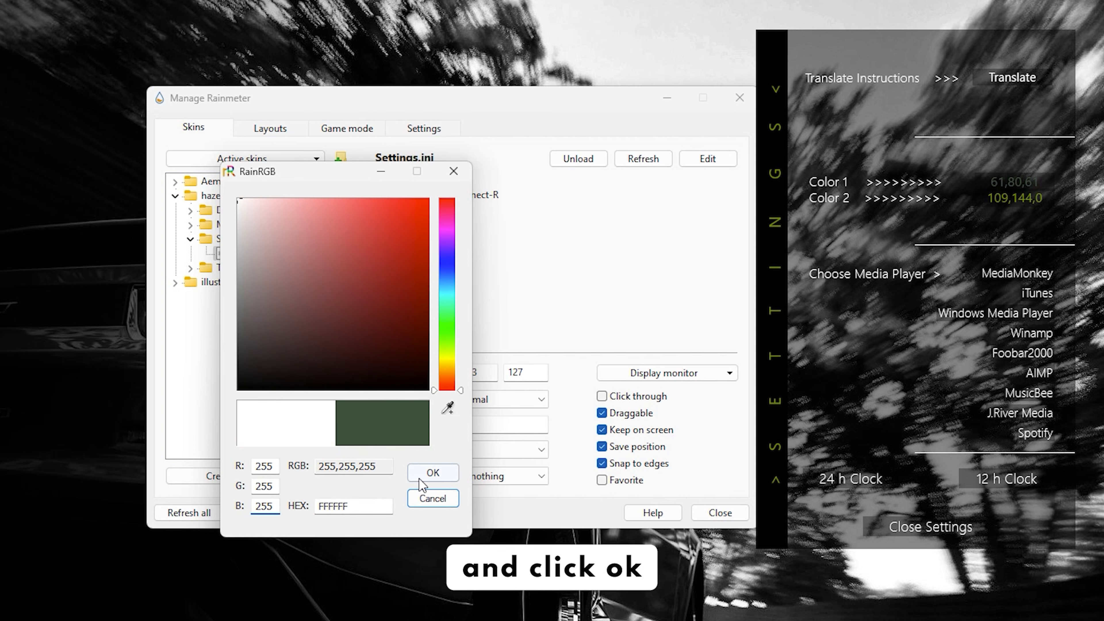
pyautogui.click(432, 472)
# - Set Color 2 in the haze settings to RGB 255, 0, 4
pyautogui.click(1007, 208)
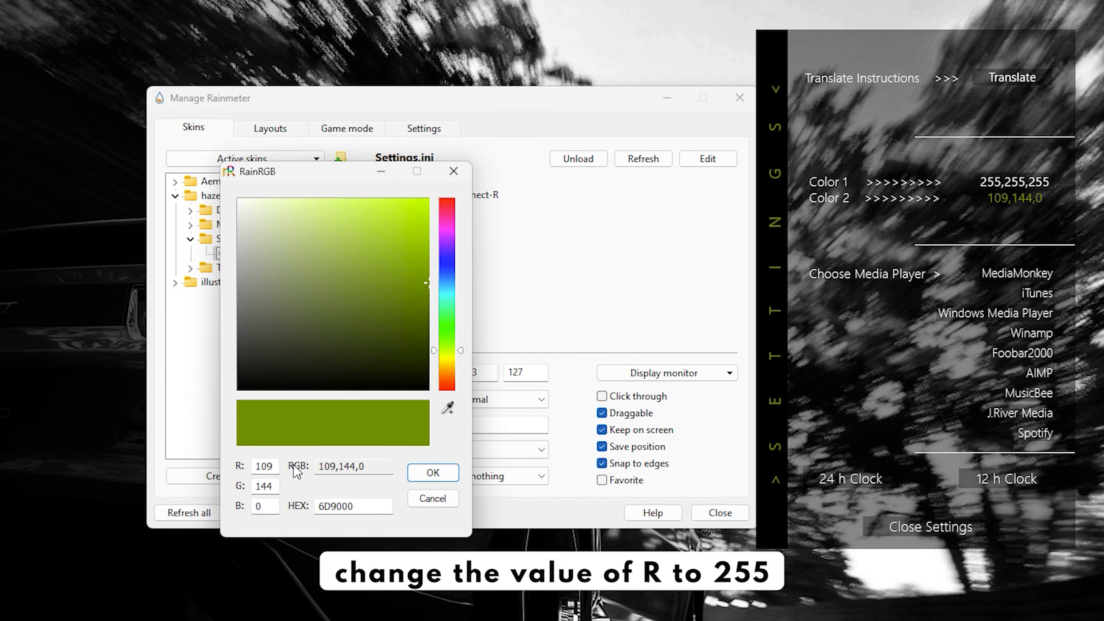
pyautogui.moveTo(276, 467); pyautogui.dragTo(269, 468)
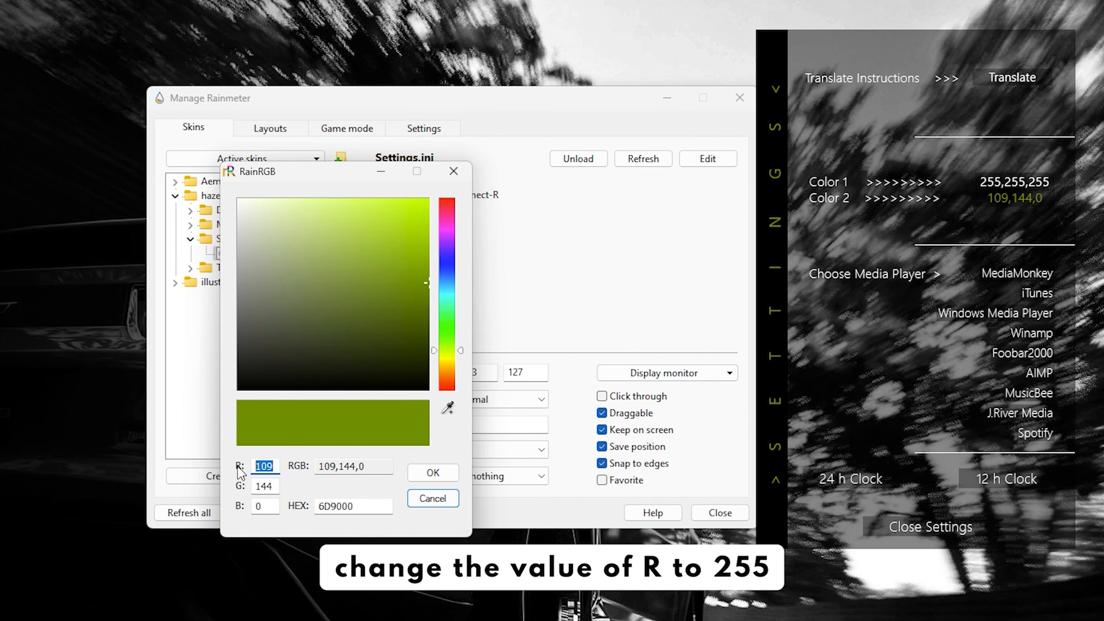
pyautogui.write('255')
pyautogui.moveTo(279, 486); pyautogui.dragTo(245, 509)
pyautogui.write('0,')
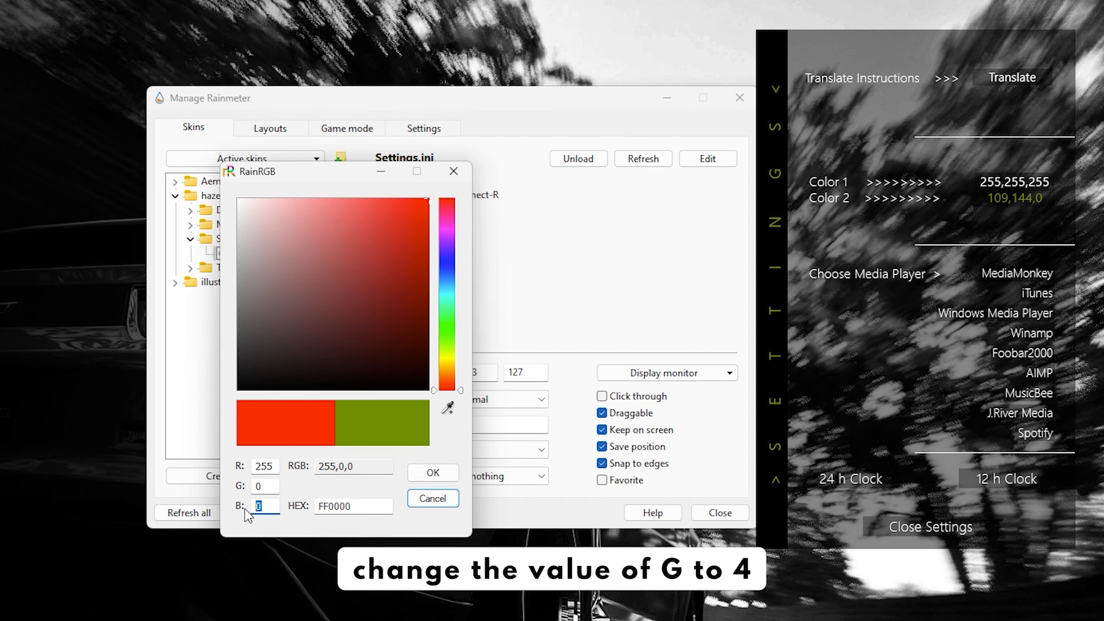
pyautogui.write('4')
pyautogui.click(431, 474)
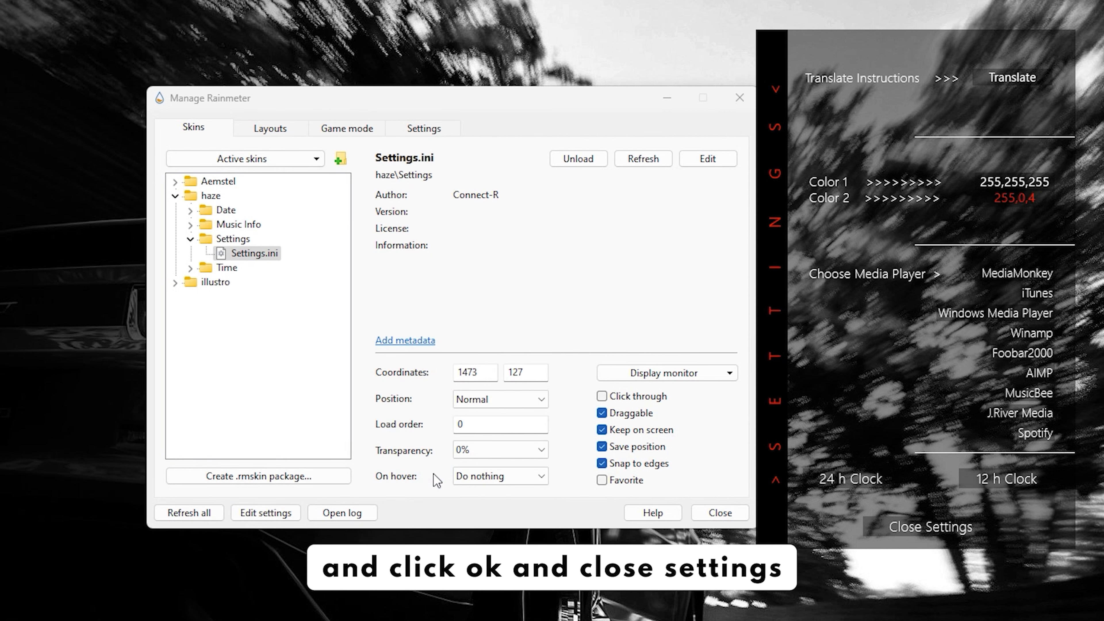
# - Close the haze settings panel on the desktop and the Manage Rainmeter window
pyautogui.click(886, 526)
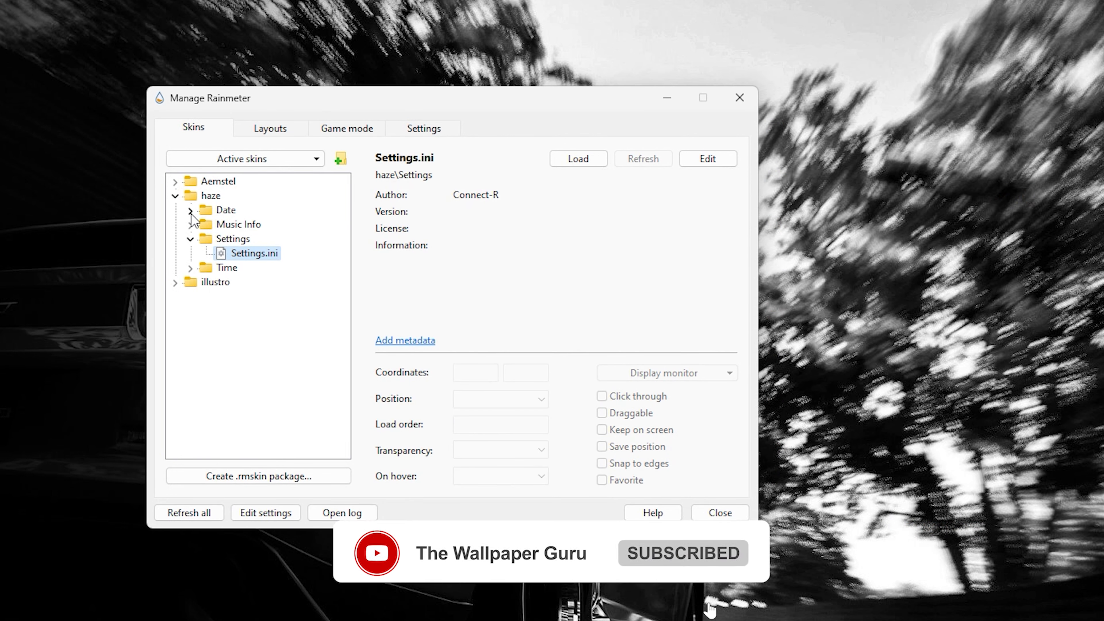
pyautogui.click(175, 196)
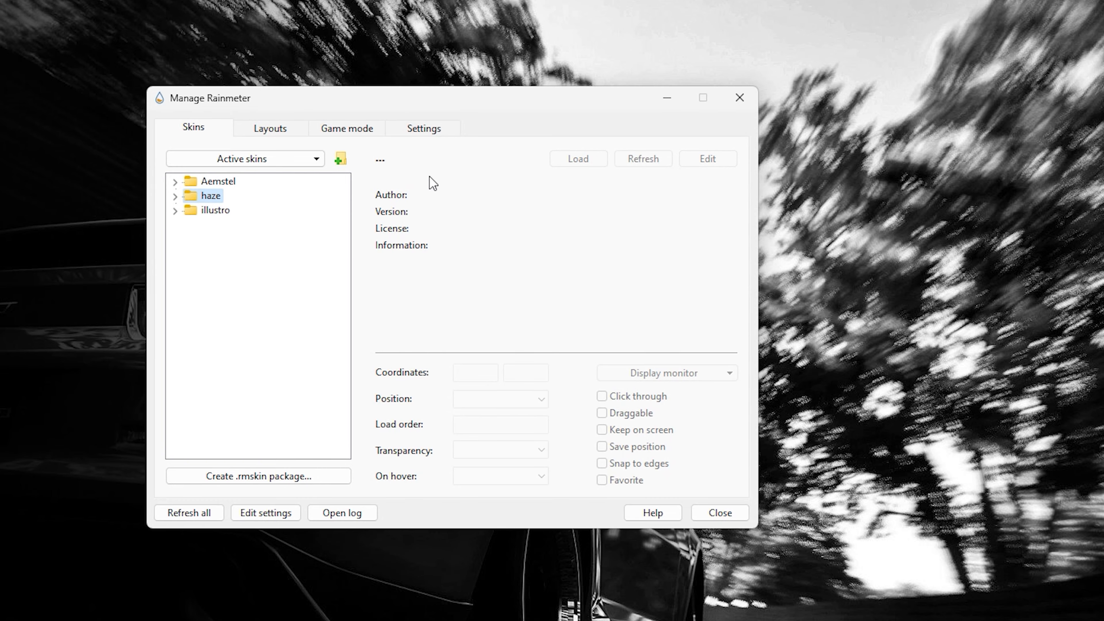
pyautogui.click(744, 103)
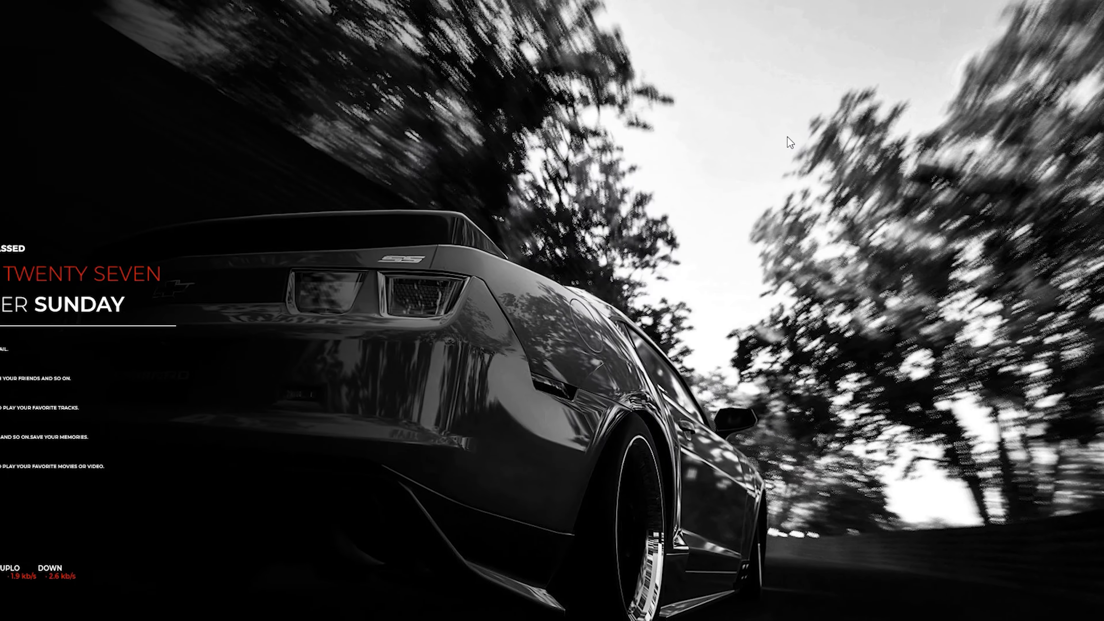
# - Switch to Spotify, play the current song and minimize the window to reveal the desktop
pyautogui.click(590, 608)
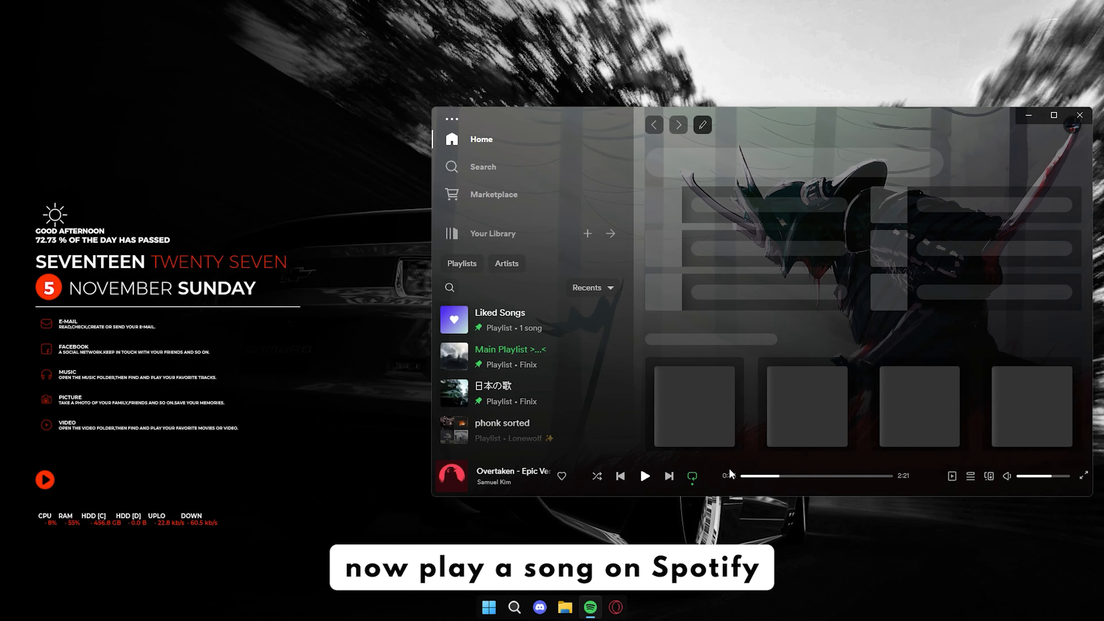
pyautogui.click(645, 476)
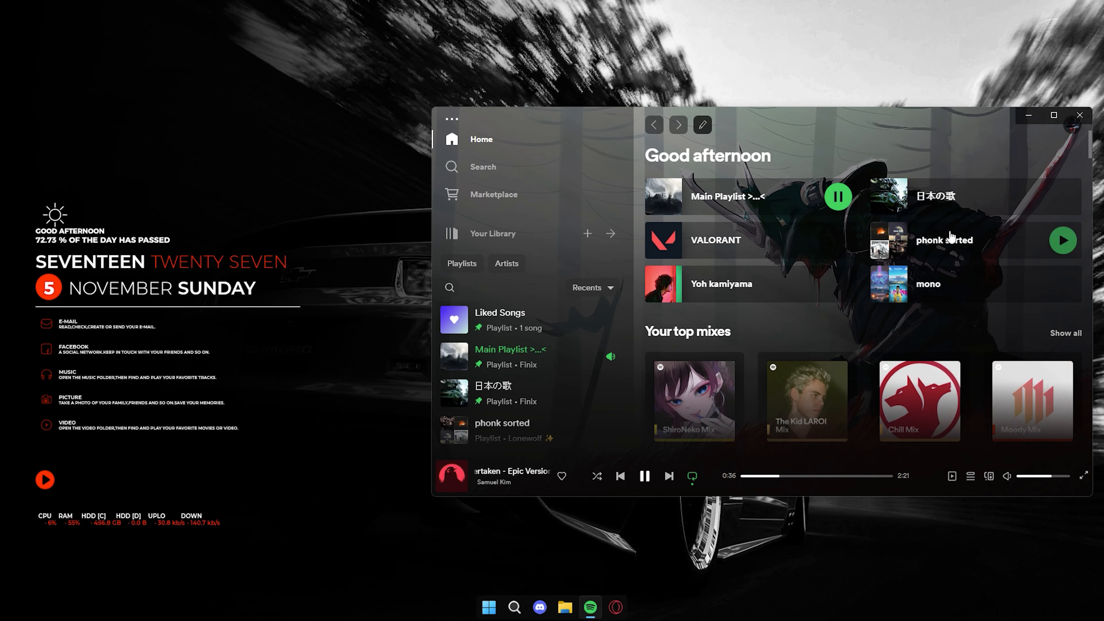
pyautogui.click(1027, 115)
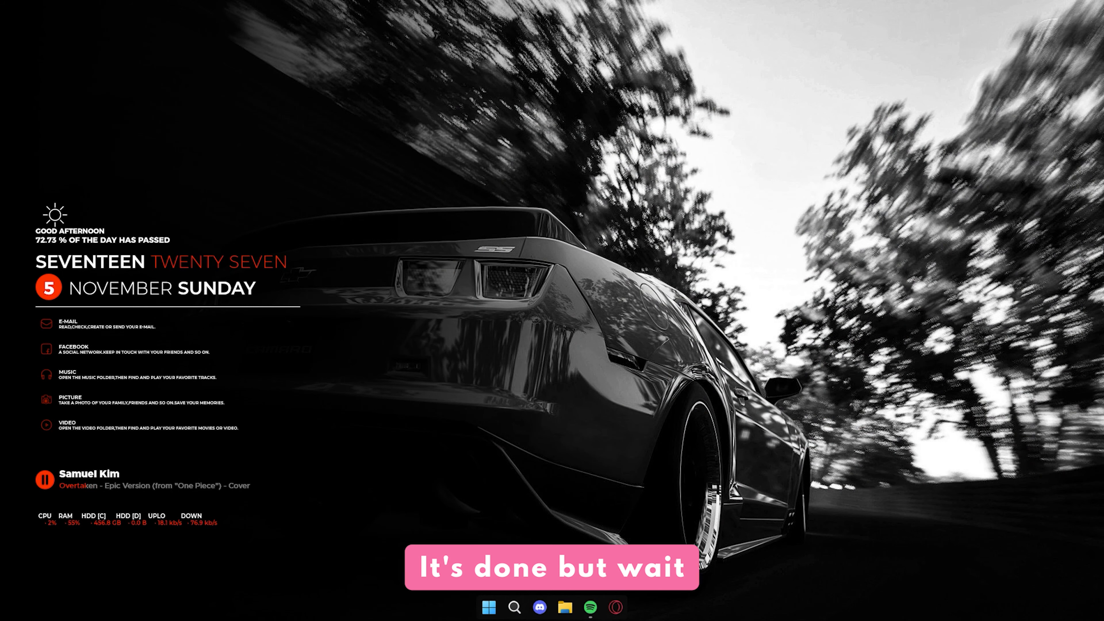